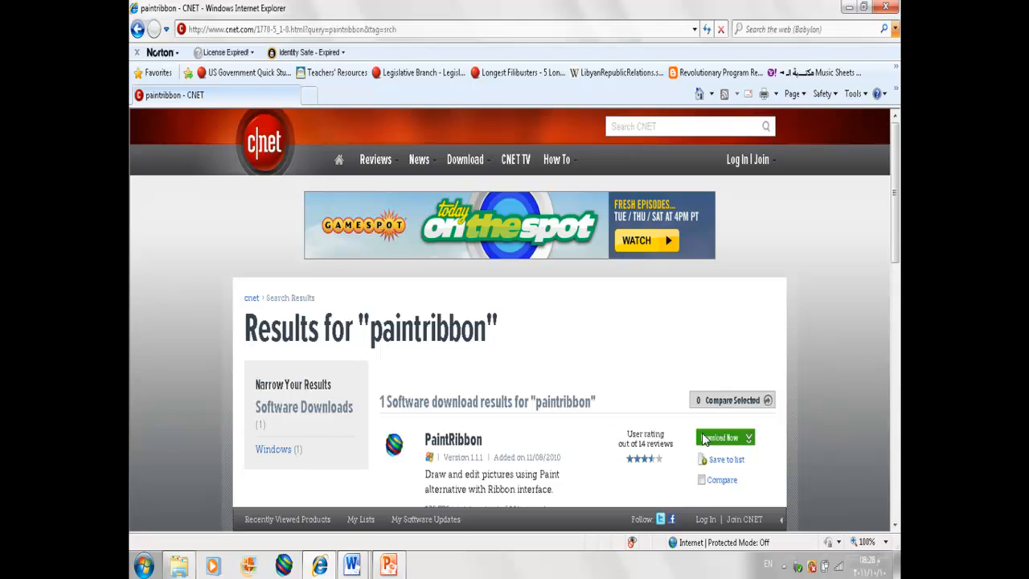
Download PaintRibbon from its CNET search result and launch the application from the nested PaintRibbon folder in Downloads.
click(721, 438)
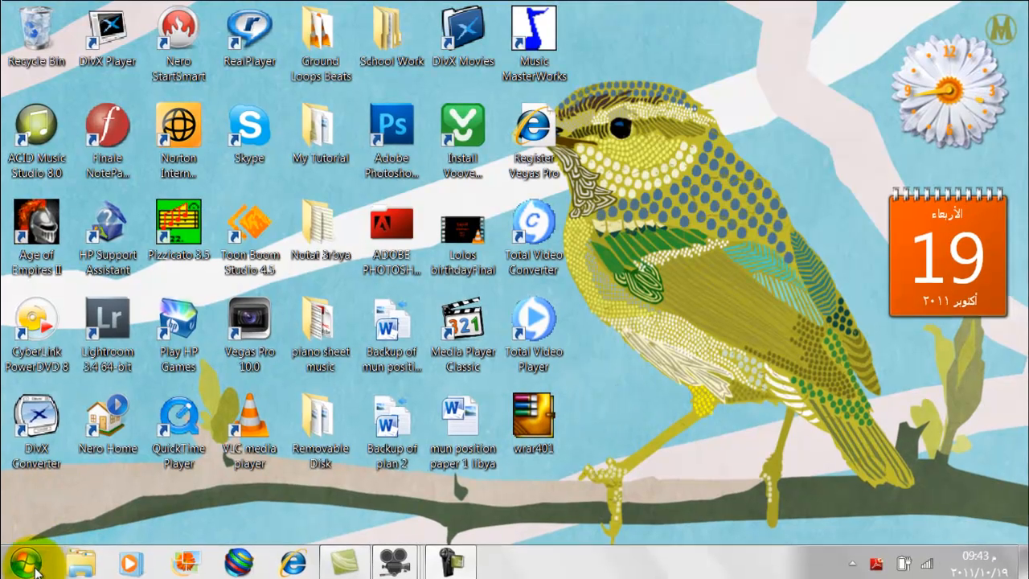
click(36, 569)
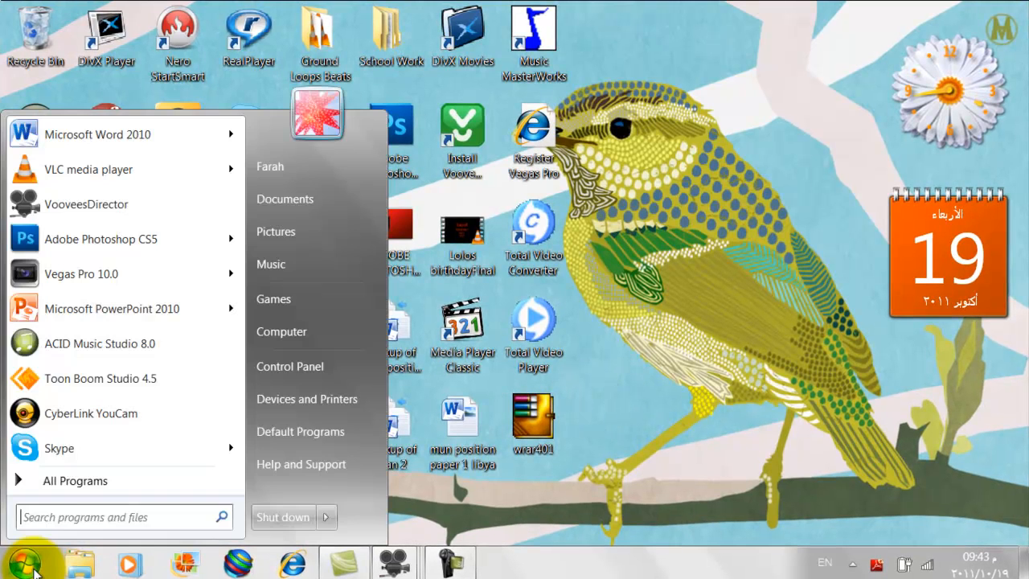
click(286, 199)
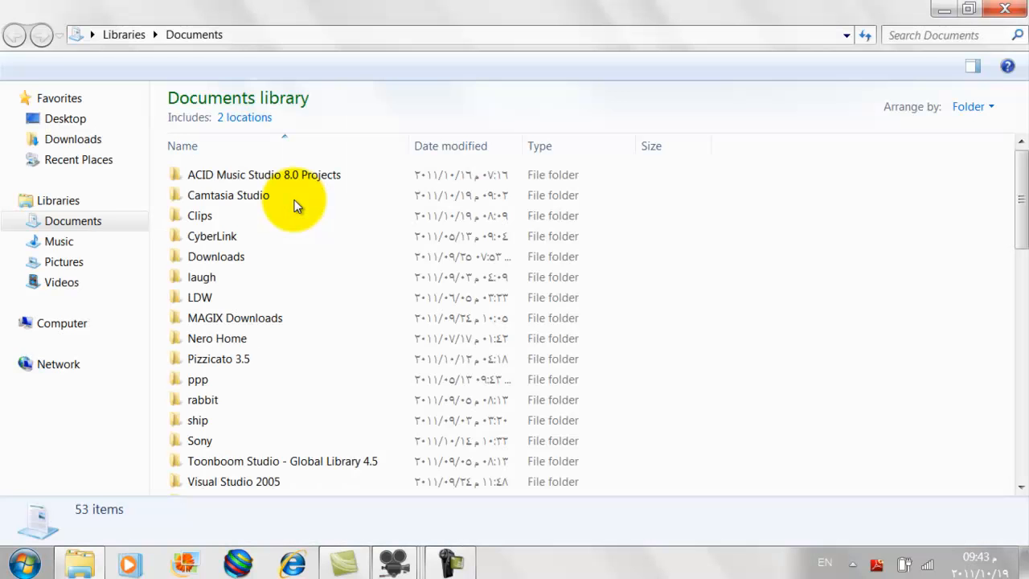
click(87, 144)
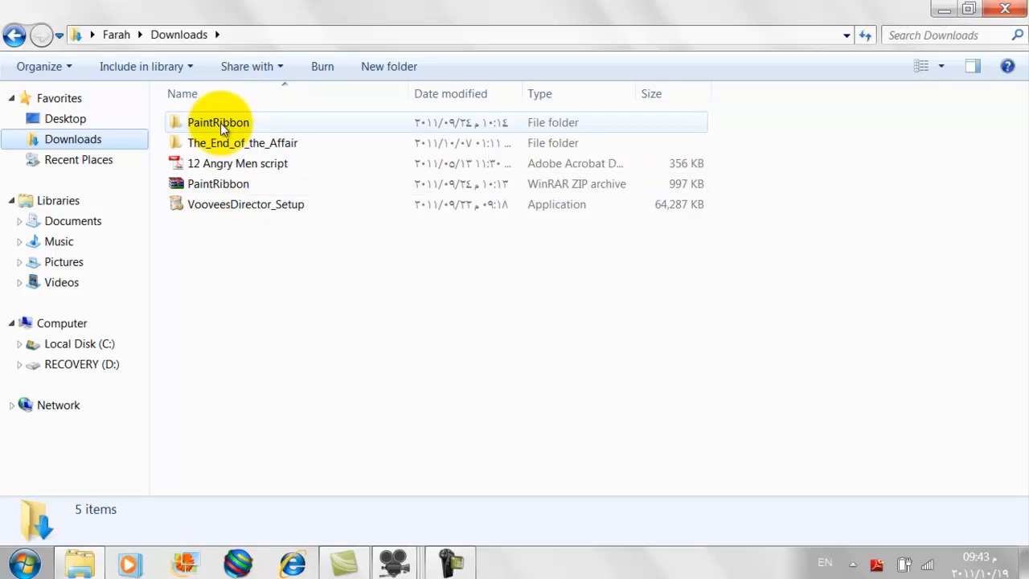
double_click(223, 123)
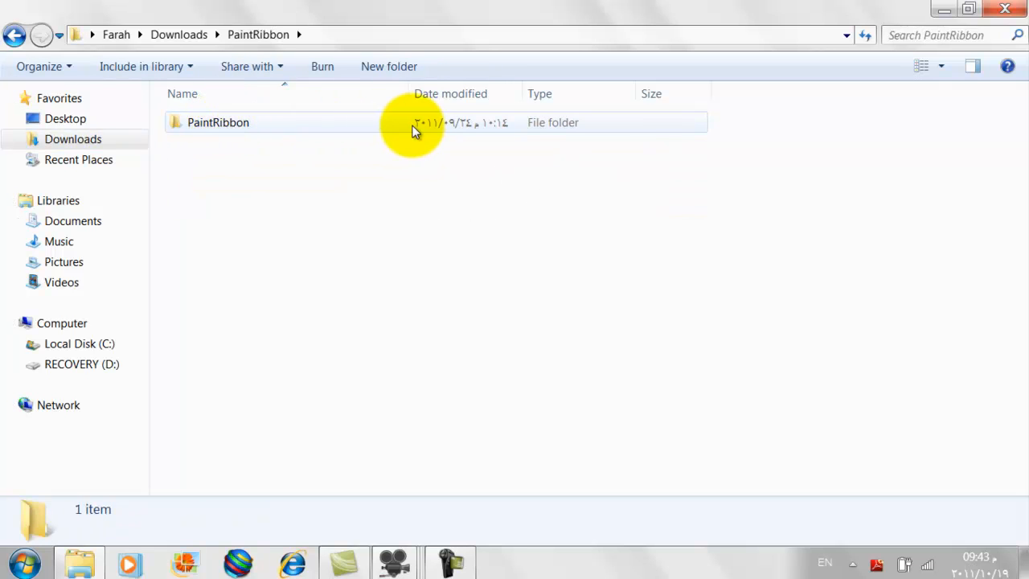
click(257, 131)
double_click(298, 125)
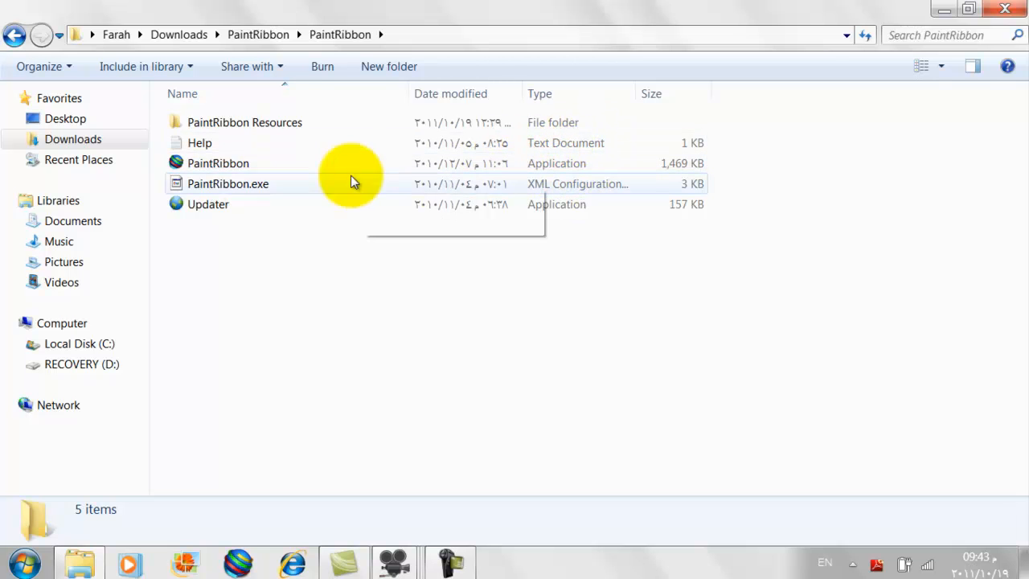
click(211, 165)
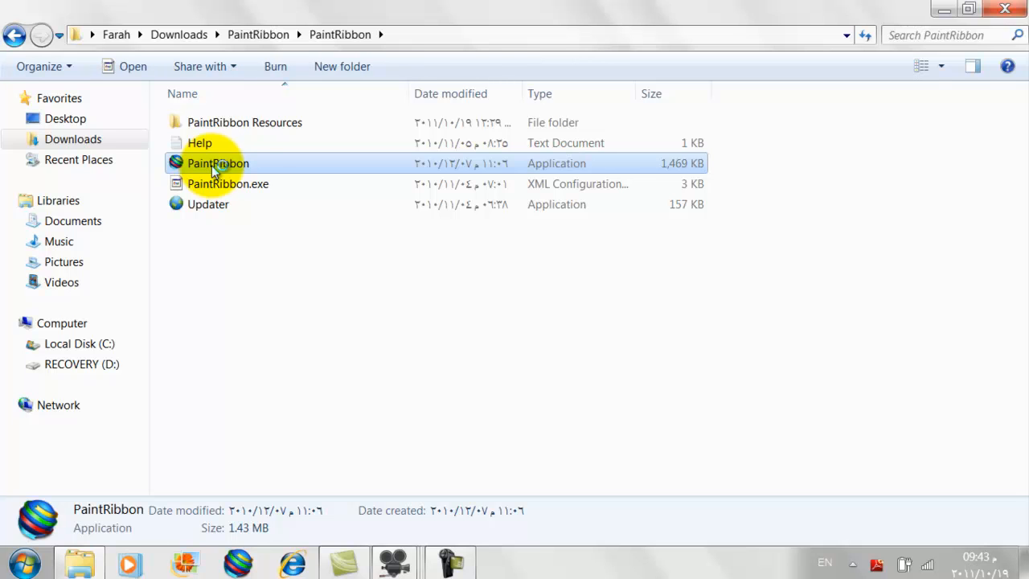
key(Return)
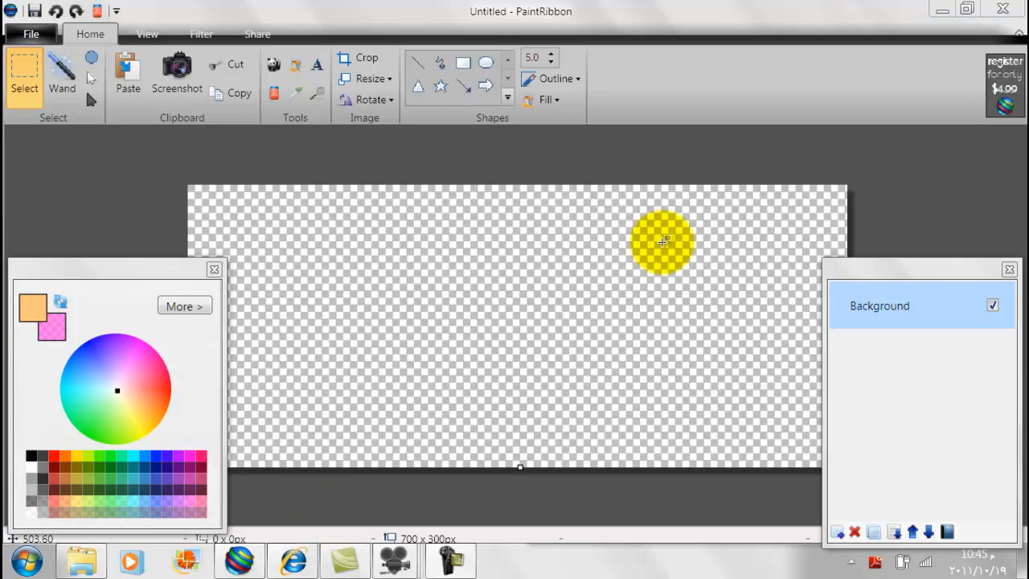
In Internet Explorer, search Google for "dentis braces" and open the 360 × 246 teeth picture from dentistchiswick.org.
click(304, 565)
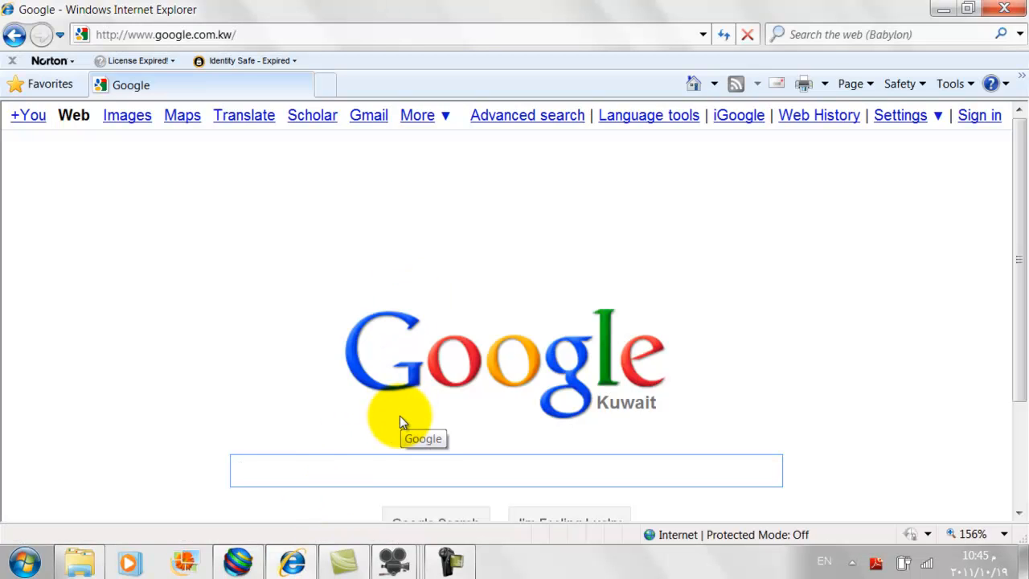
text(dentis)
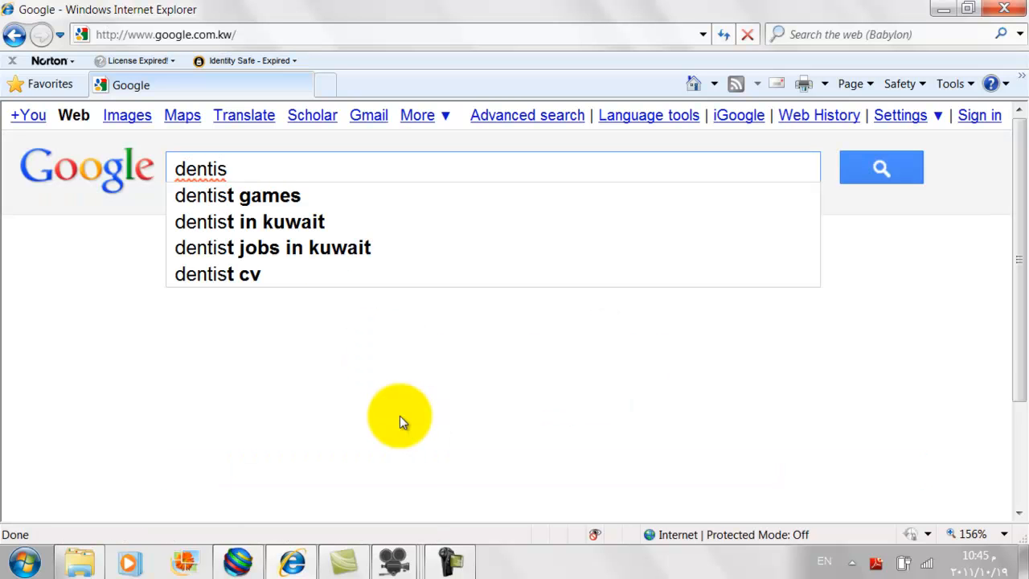
text( braces)
key(Return)
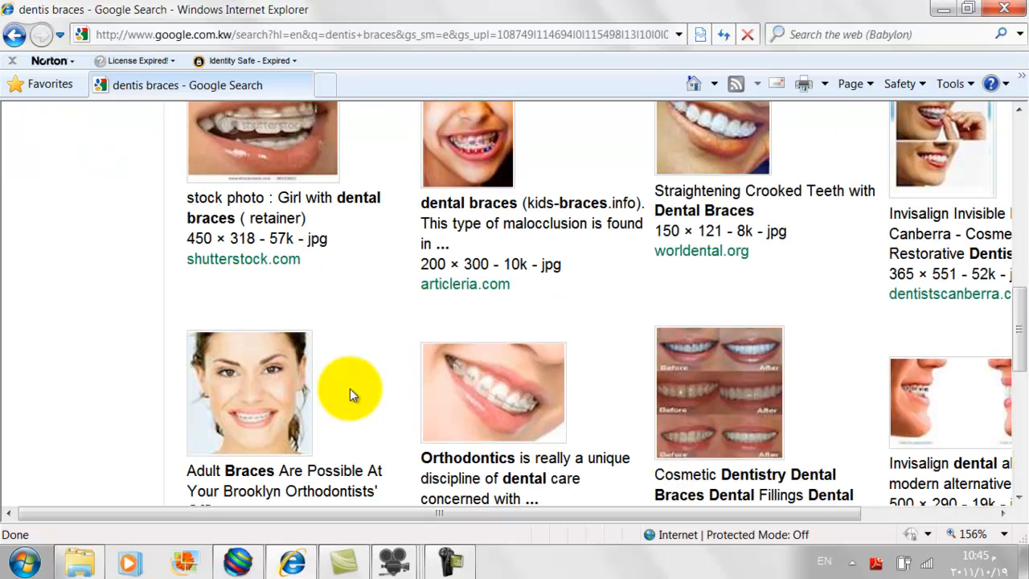
scroll(350, 388, down, 1)
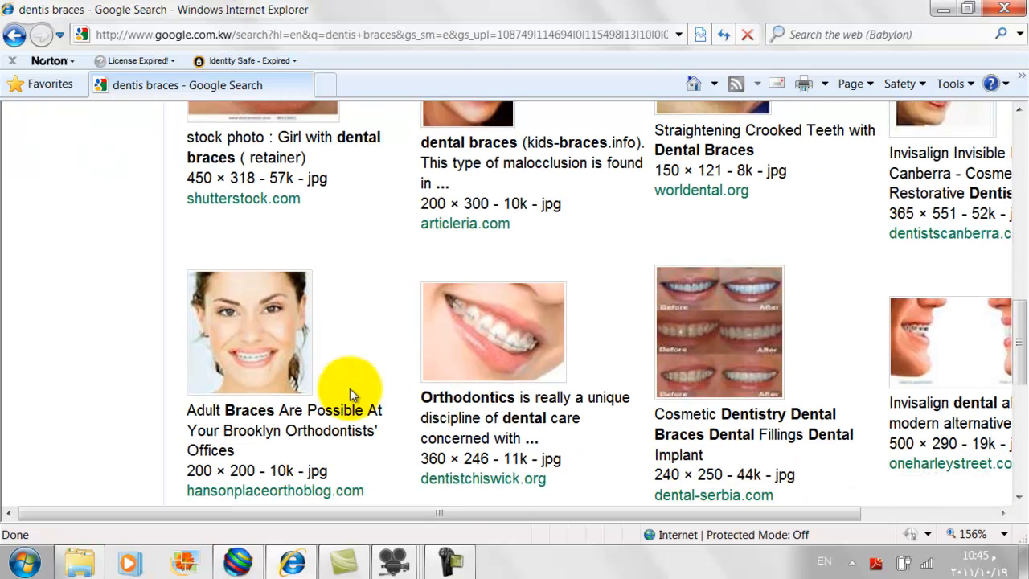
click(485, 364)
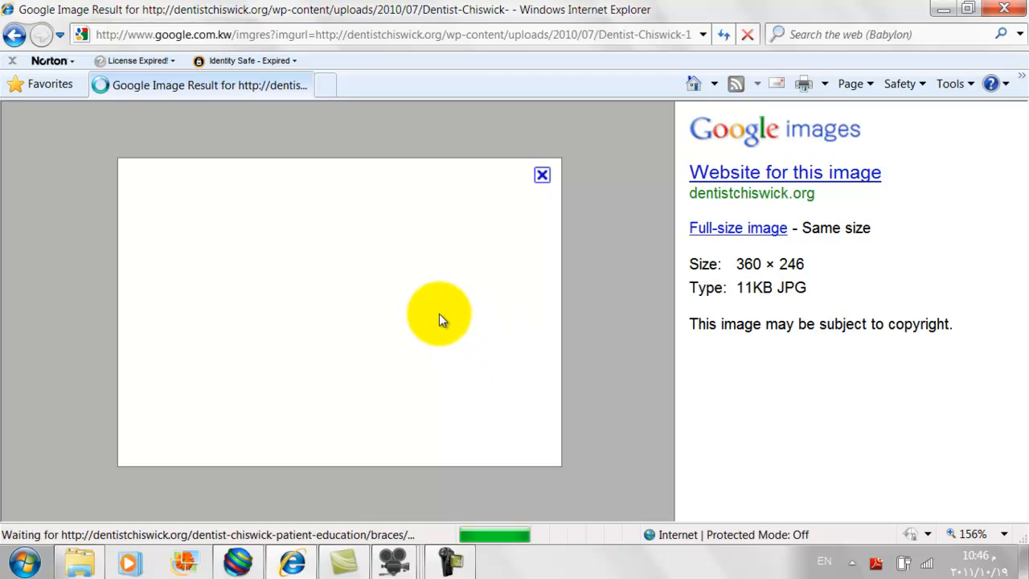
Save the braces picture to the Pictures library as a JPEG named Dentist.
right_click(391, 311)
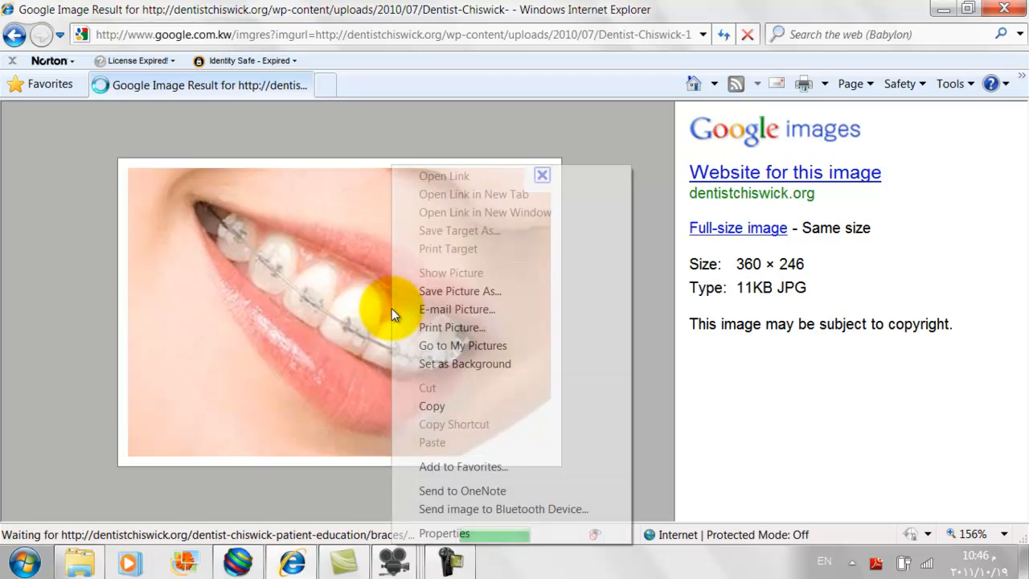
click(464, 291)
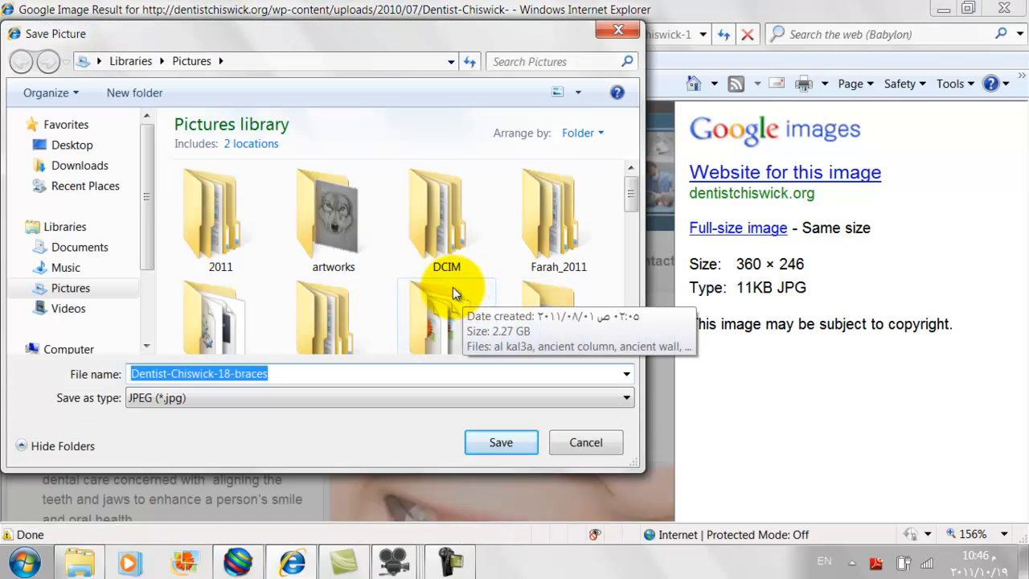
click(455, 380)
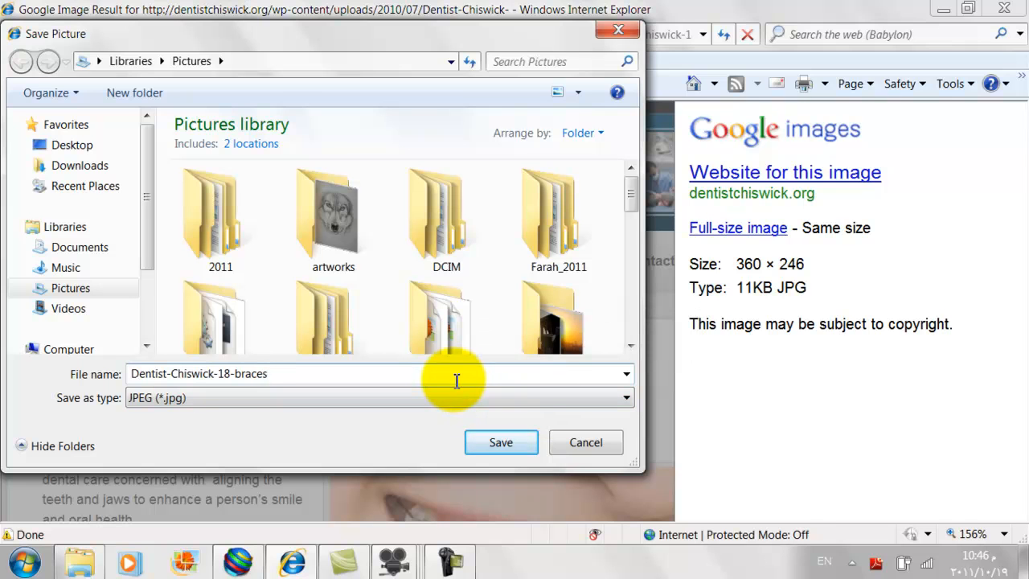
key(BackSpace)
key(Return)
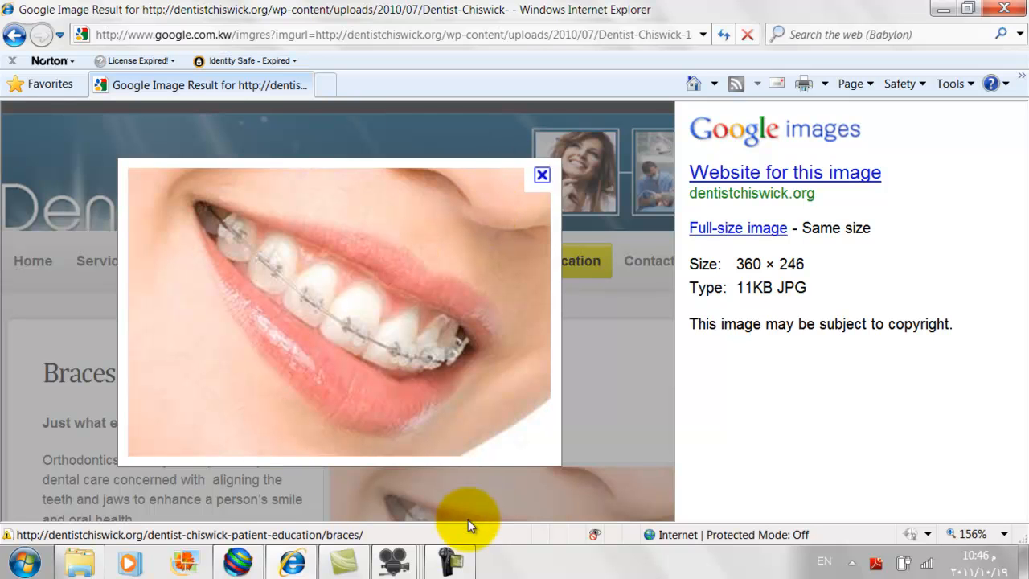
Switch to PaintRibbon and open the Dentist image from the Pictures library.
click(217, 567)
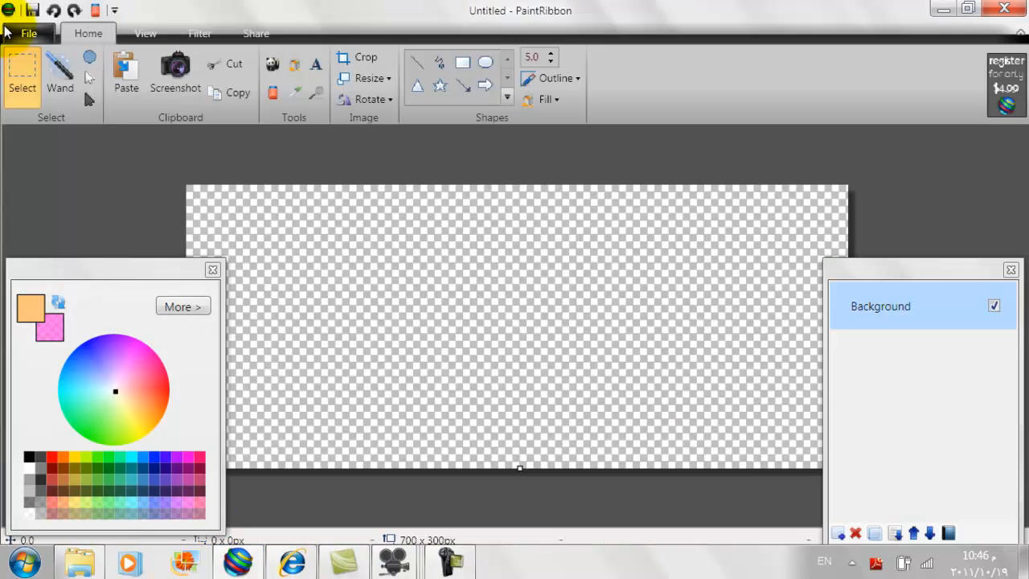
click(29, 33)
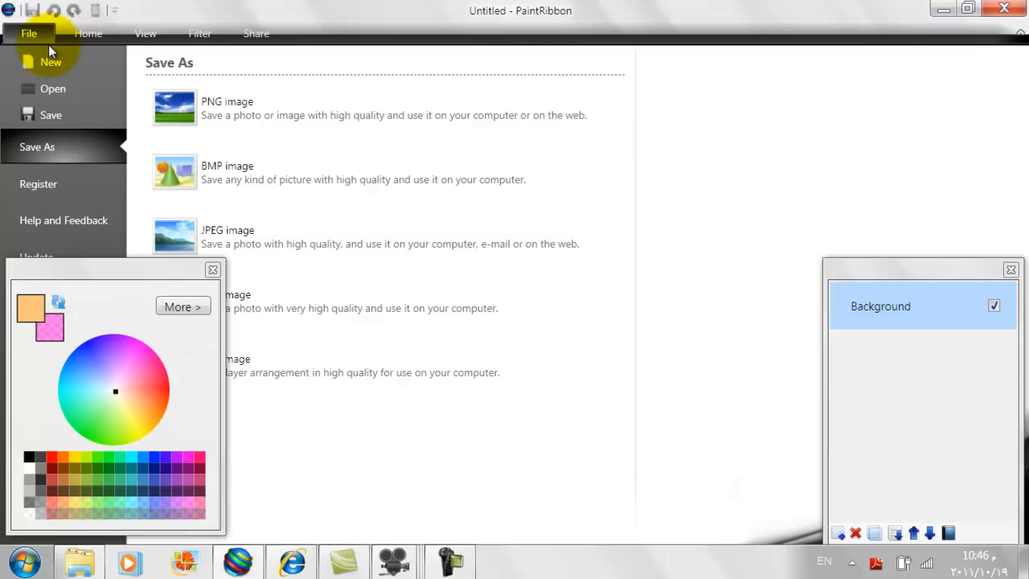
click(79, 89)
drag(358, 164, 360, 263)
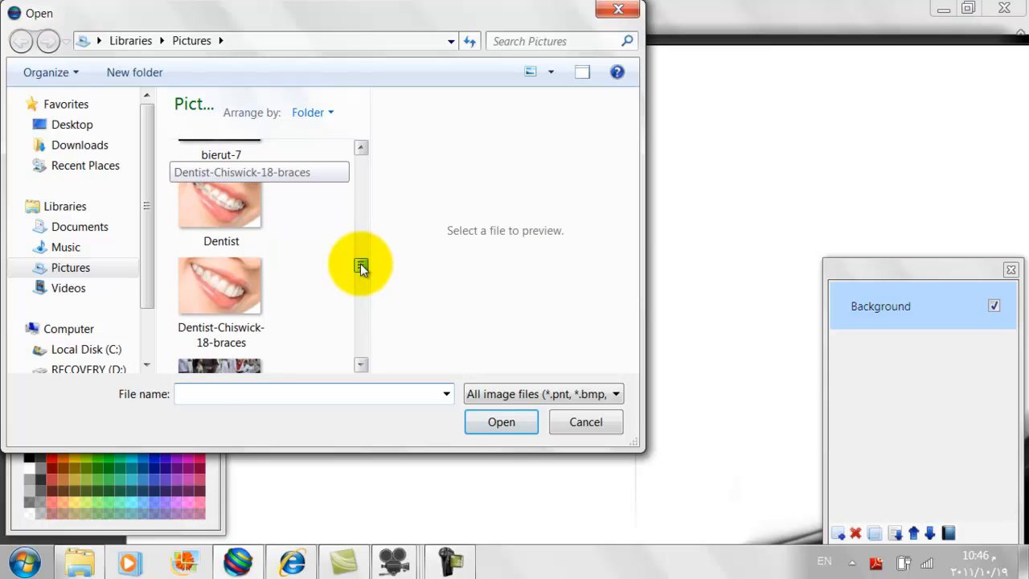
double_click(245, 208)
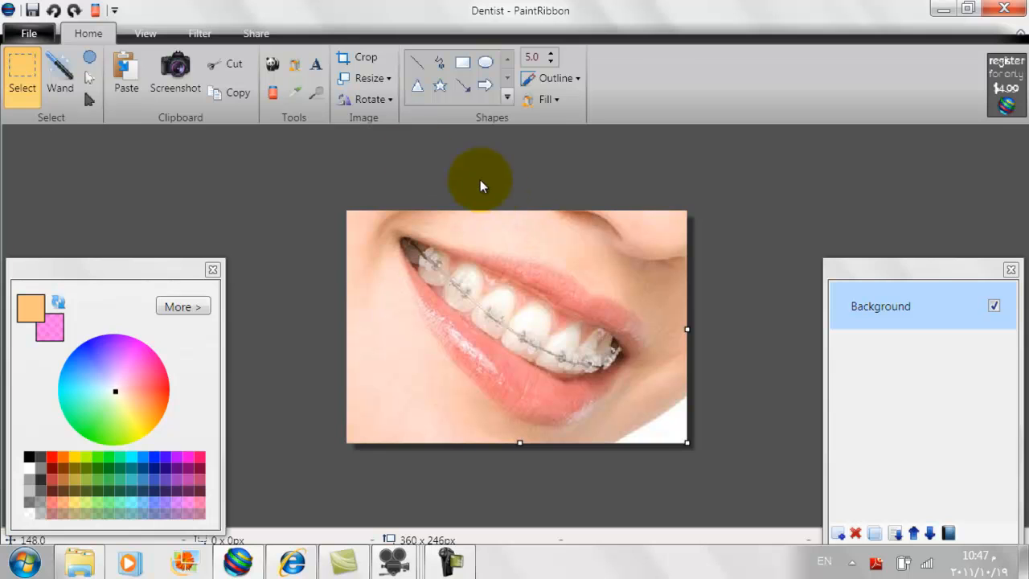
Select the teeth with the Wand, and slightly shrink and shift the selected pixels.
click(65, 92)
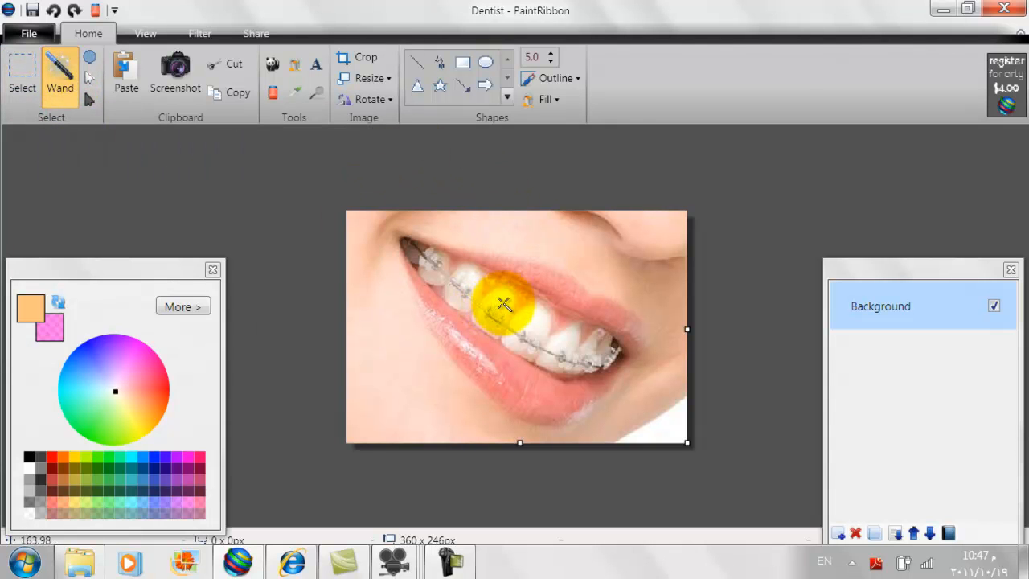
click(504, 304)
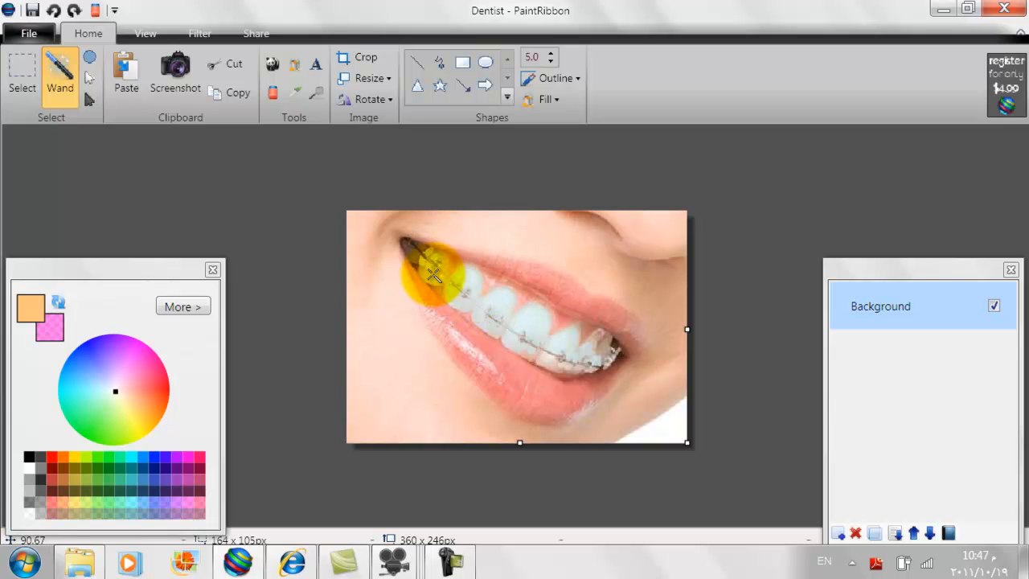
click(440, 274)
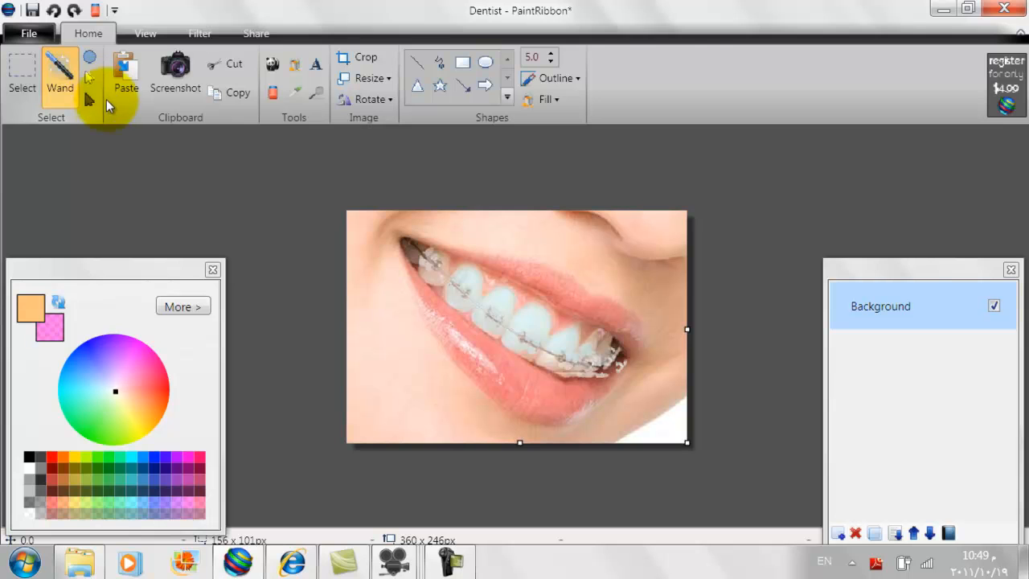
click(98, 110)
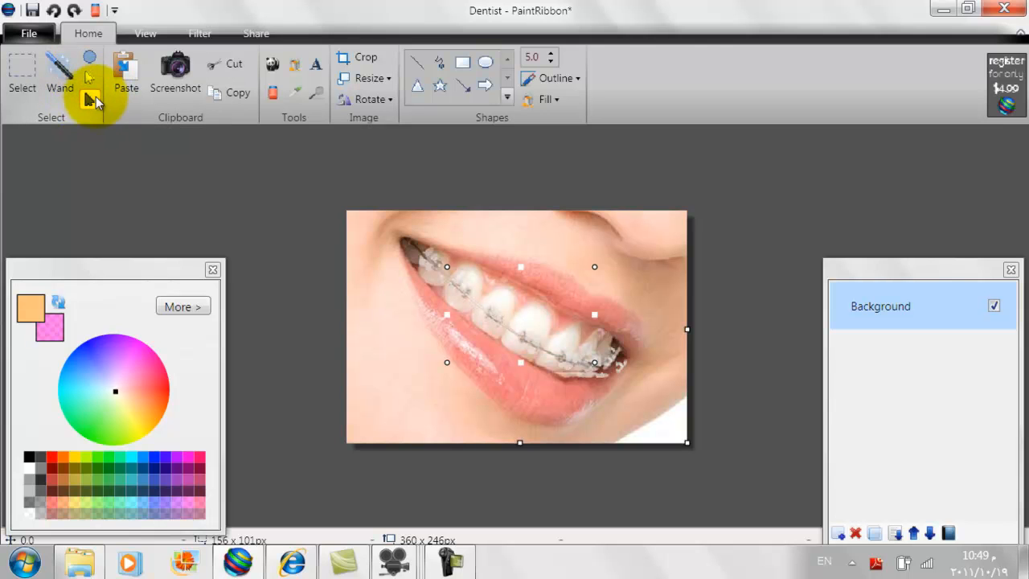
mouse_move(594, 267)
mouse_down()
mouse_move(493, 283)
mouse_move(608, 271)
mouse_move(583, 273)
mouse_up()
mouse_move(493, 323)
mouse_down()
mouse_move(451, 320)
mouse_move(496, 289)
mouse_move(523, 307)
mouse_move(505, 316)
mouse_up()
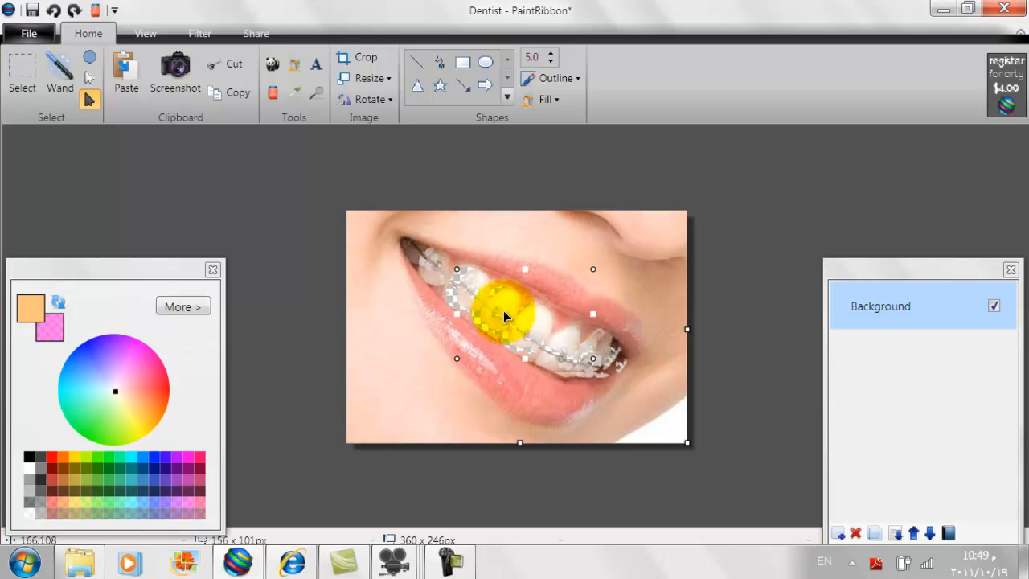
Invert the teeth selection and delete everything around the teeth.
click(198, 33)
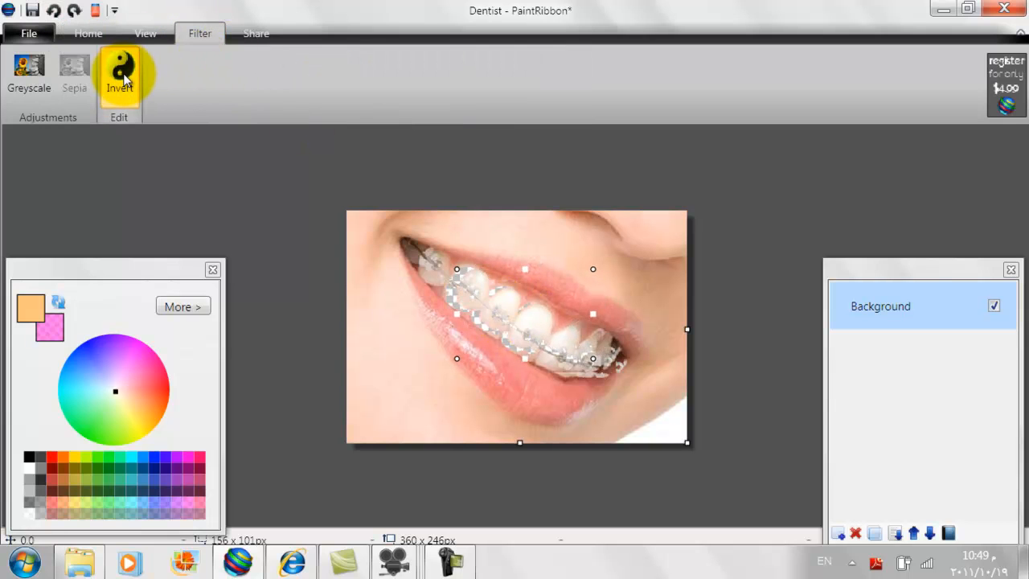
click(122, 77)
click(367, 378)
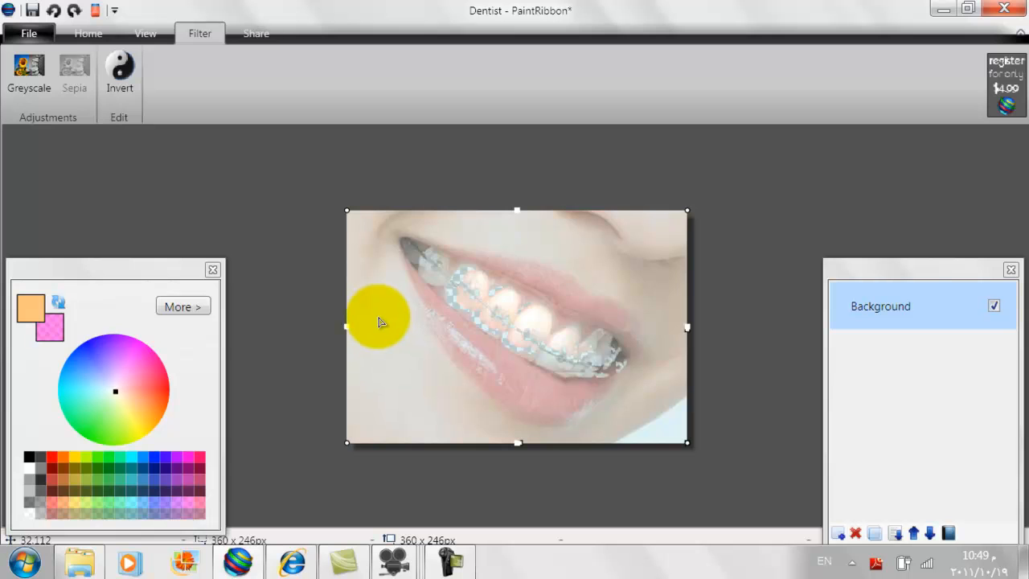
key(Delete)
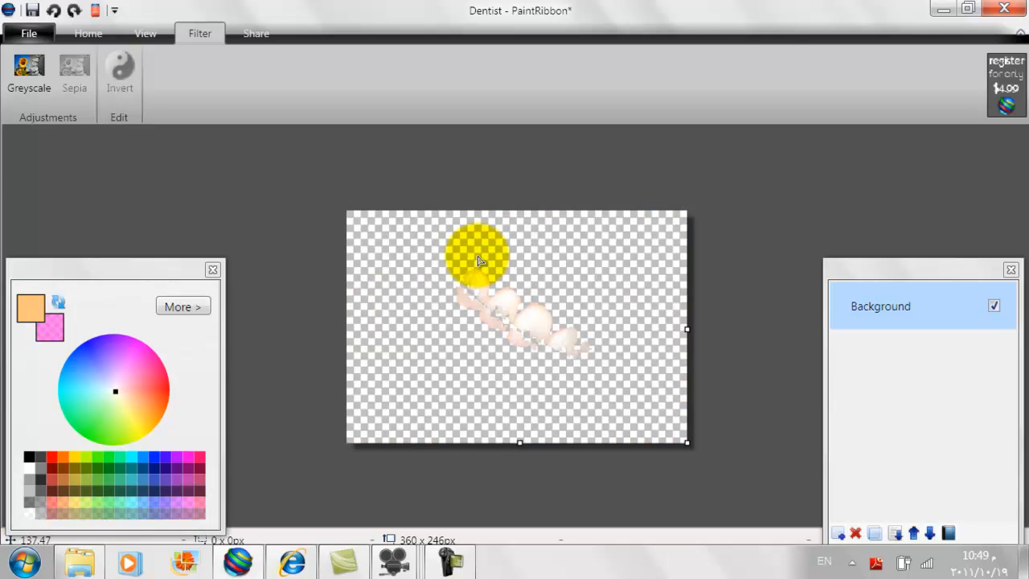
Select a rectangle of about 246 × 186 px around the remaining teeth and move the selected pixels up and to the left.
click(99, 37)
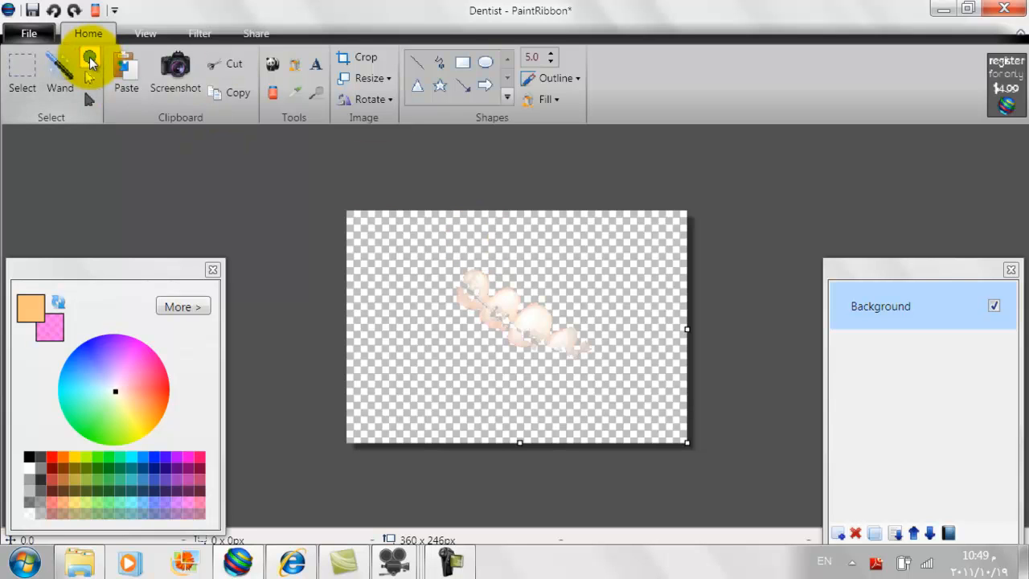
click(24, 68)
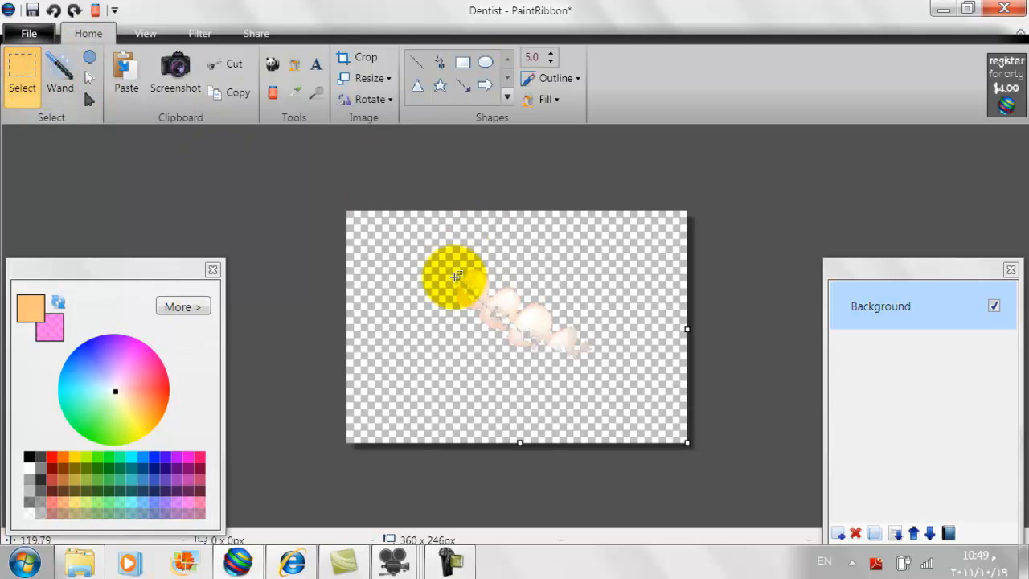
drag(418, 241, 537, 371)
drag(655, 426, 653, 423)
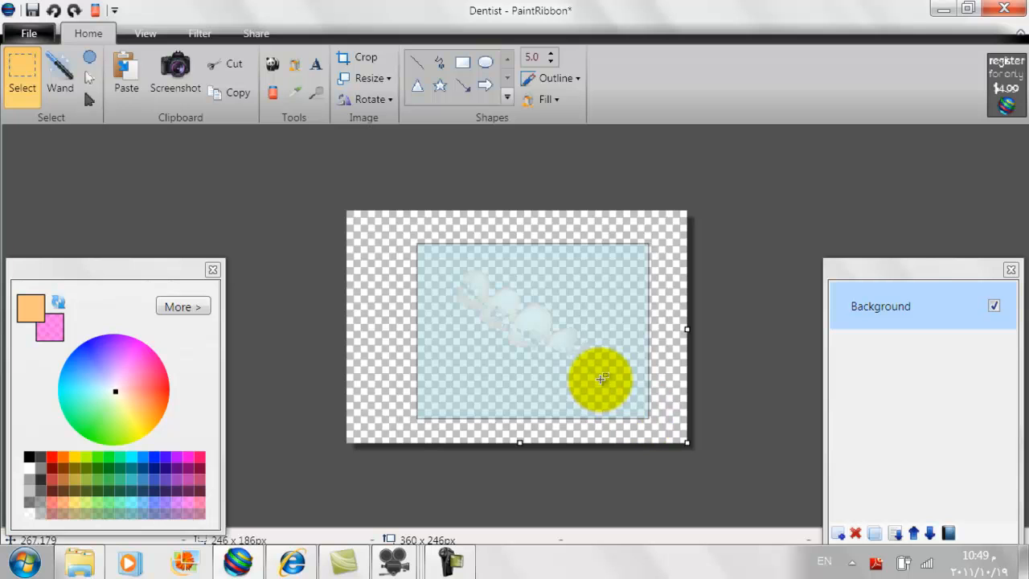
click(89, 99)
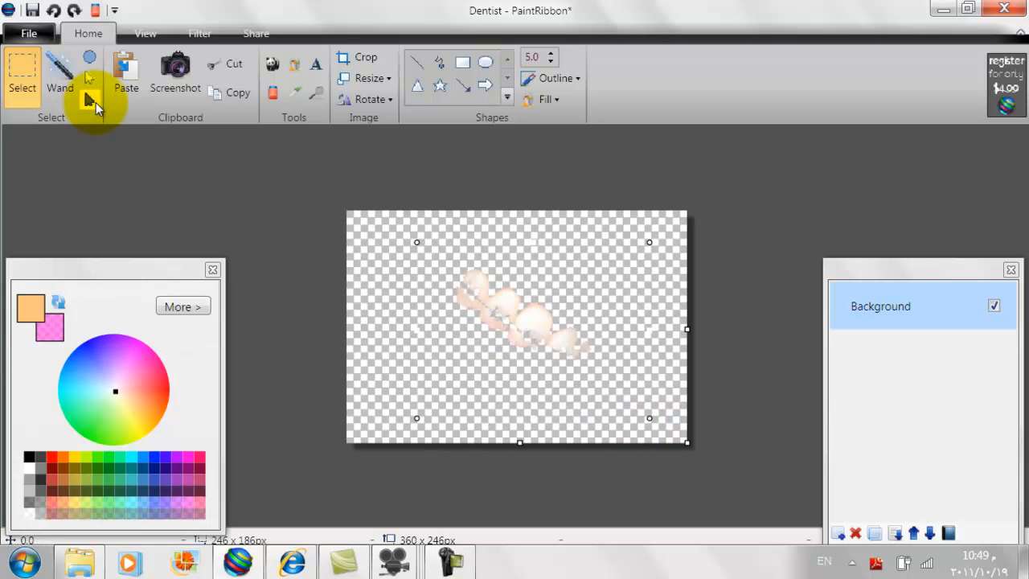
drag(579, 338, 537, 315)
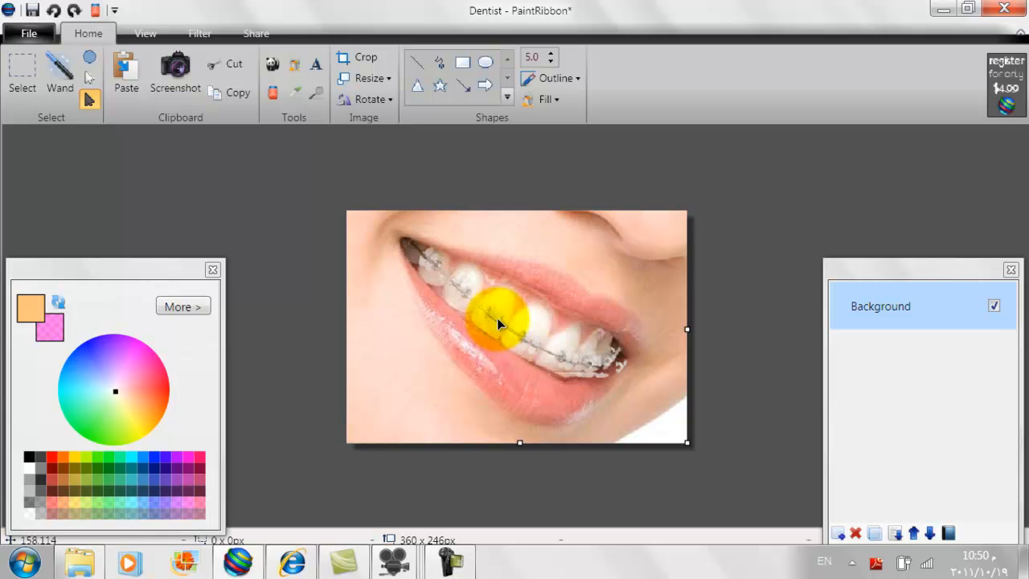
Look at the braces picture in the browser, switch back to PaintRibbon and start a screenshot capture.
click(942, 8)
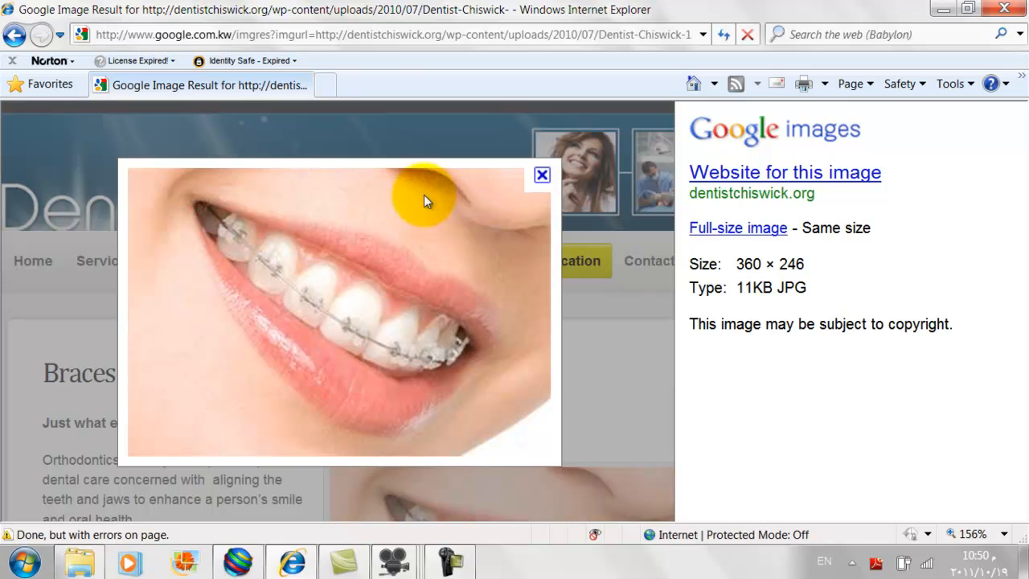
click(240, 561)
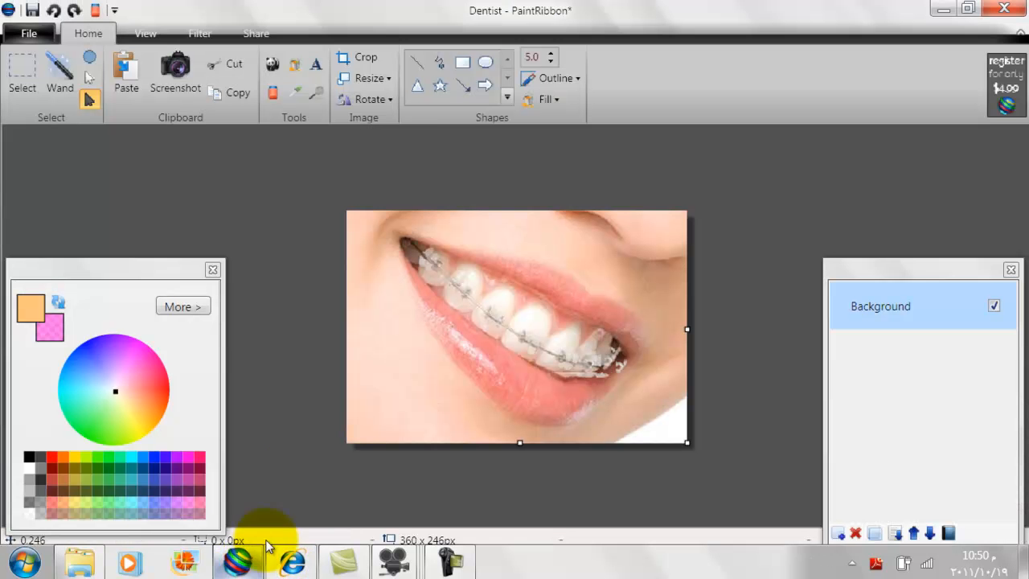
click(190, 91)
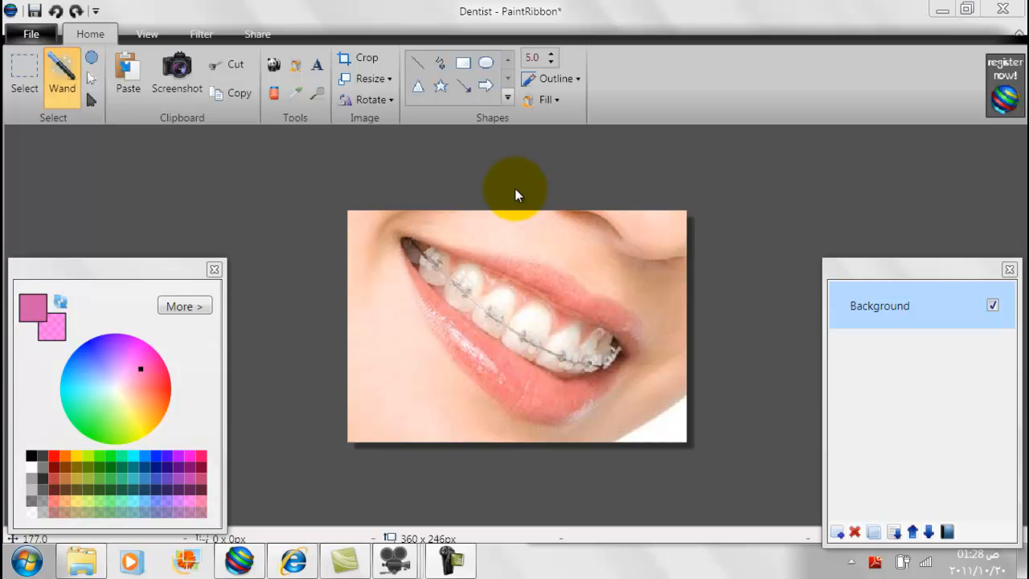
Zoom in on the braces and pan the enlarged image with the Pan tool to view the upper lip area.
click(145, 36)
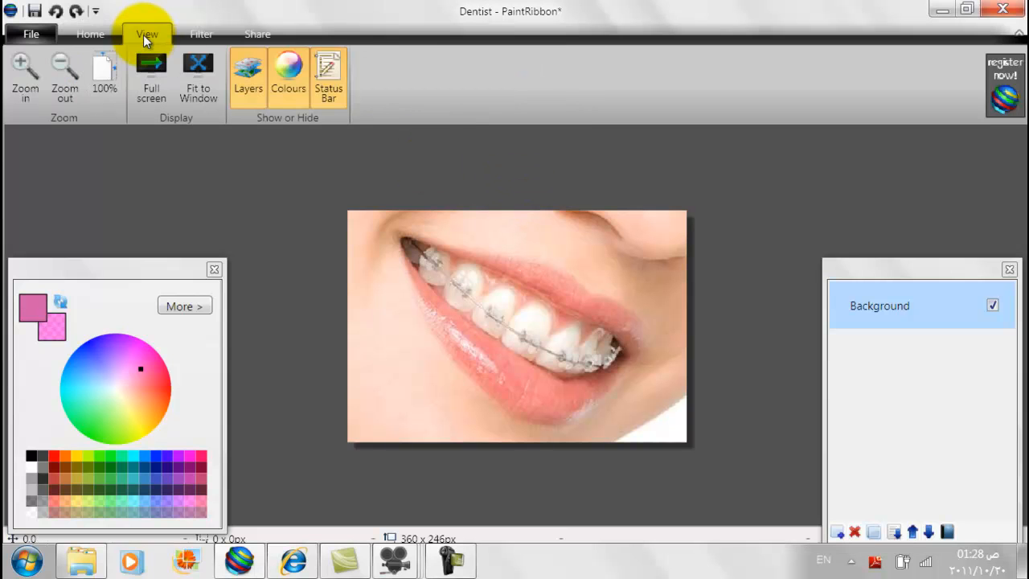
click(36, 73)
click(36, 73)
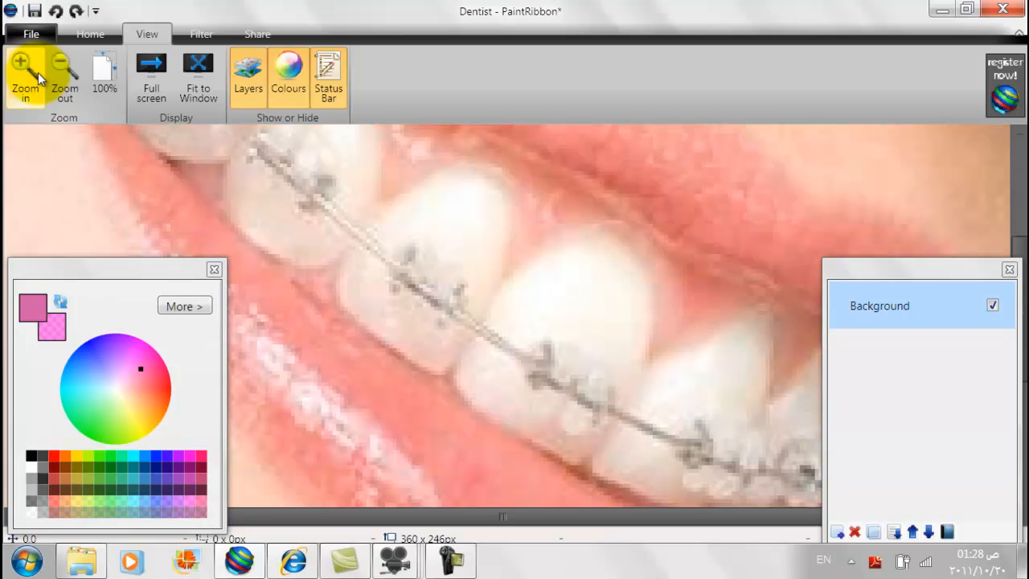
click(85, 35)
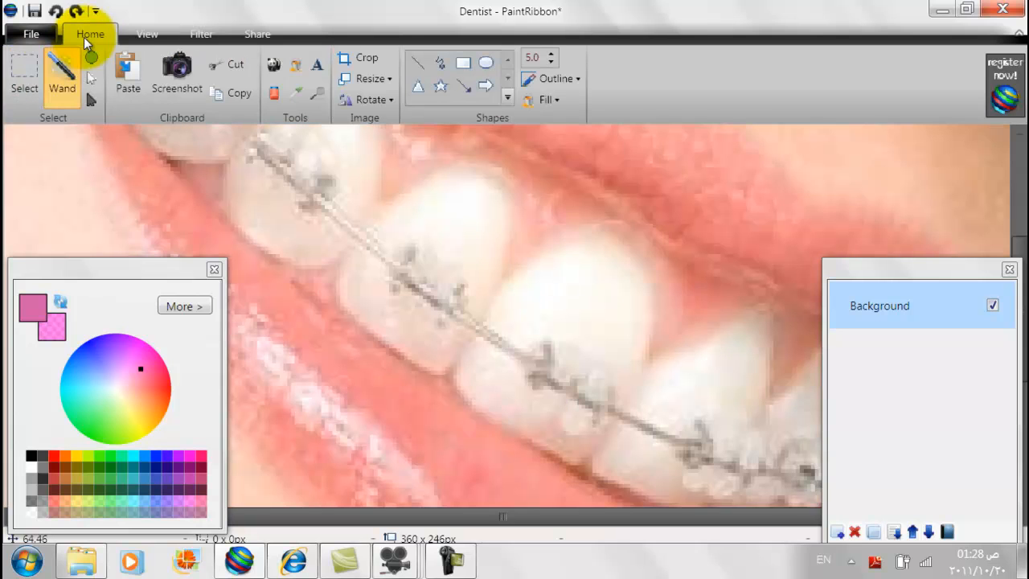
click(273, 66)
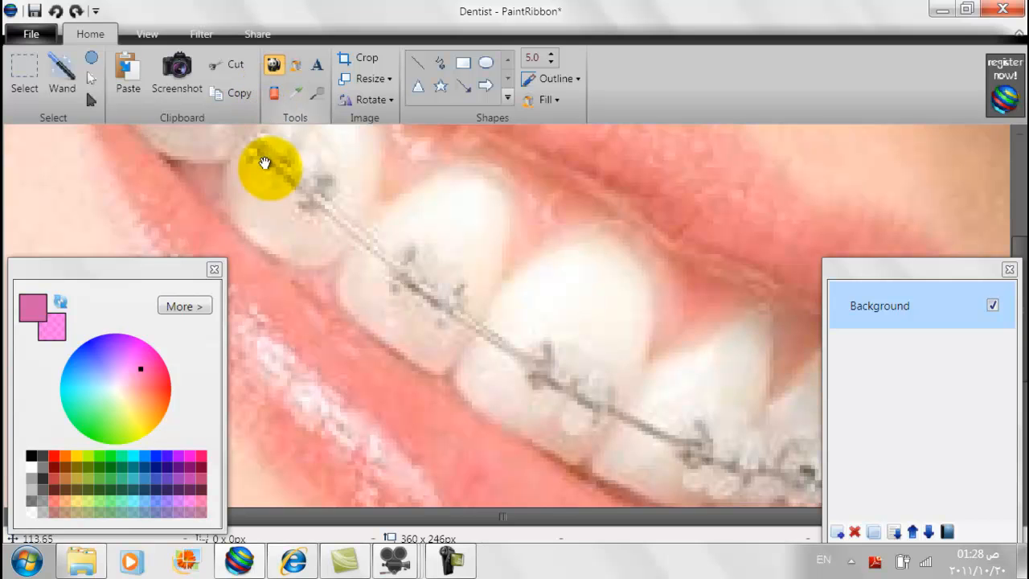
drag(433, 274, 512, 428)
drag(576, 262, 433, 209)
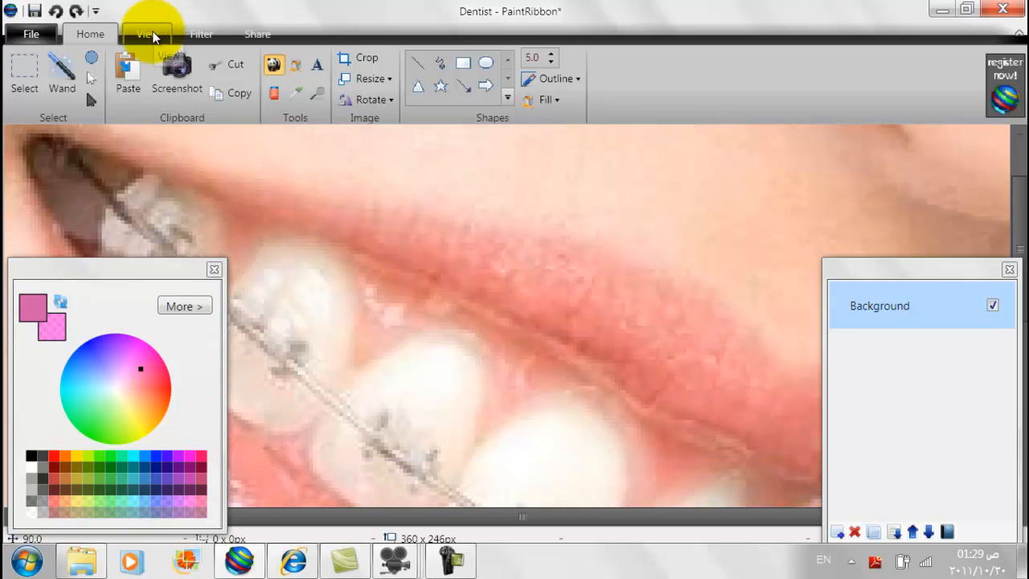
Zoom the view back out until the whole image fits in the workspace.
click(148, 33)
click(65, 73)
click(65, 74)
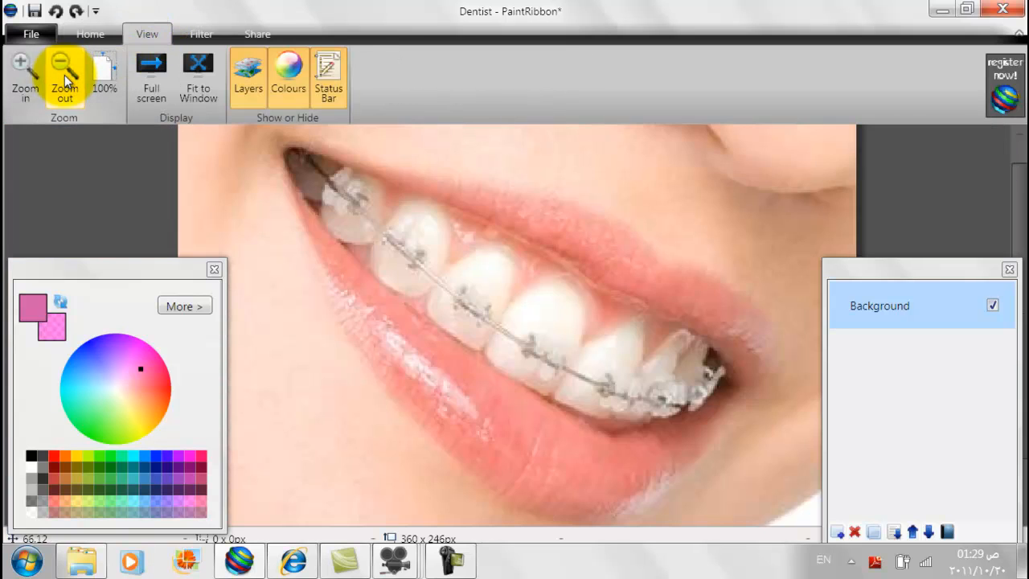
click(66, 74)
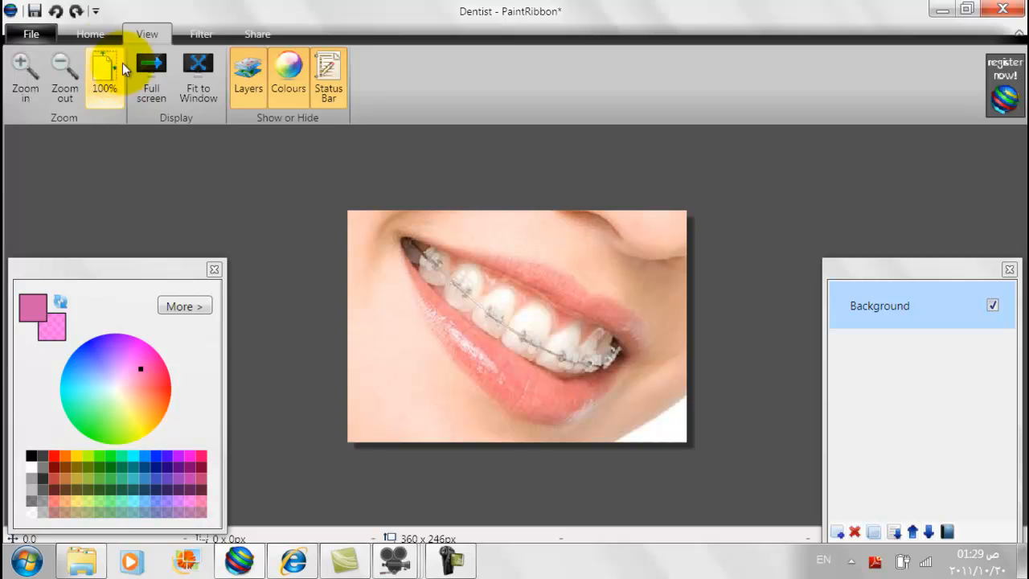
Magnify the front teeth with the Zoom tool and reduce the view back to the whole image.
click(112, 36)
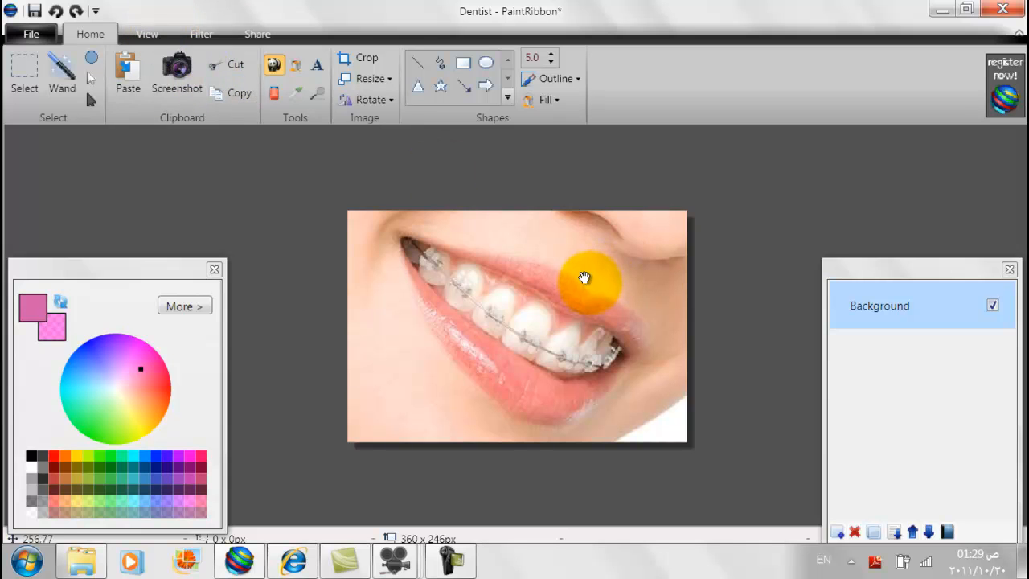
click(317, 92)
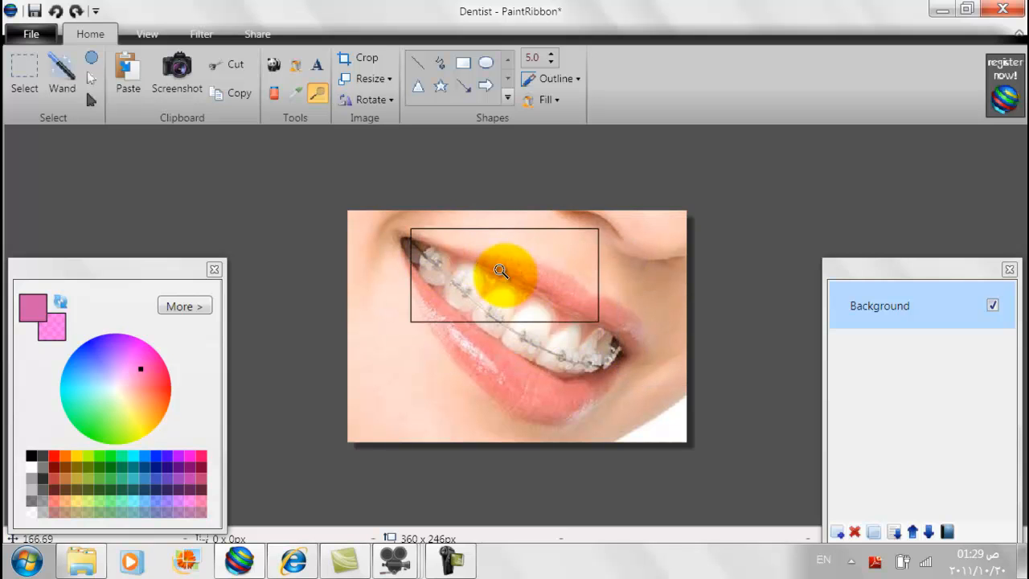
click(531, 337)
click(534, 330)
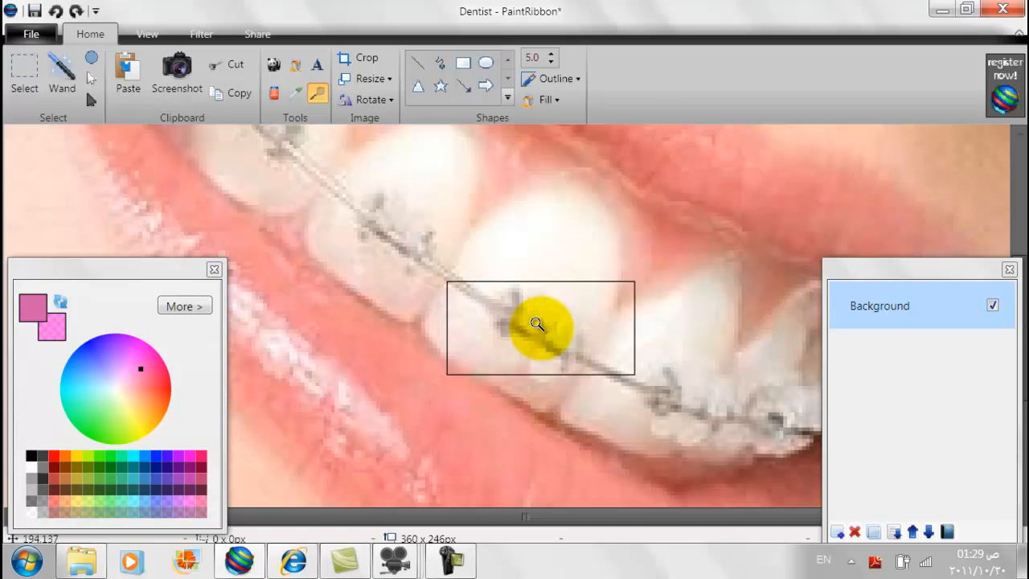
click(536, 307)
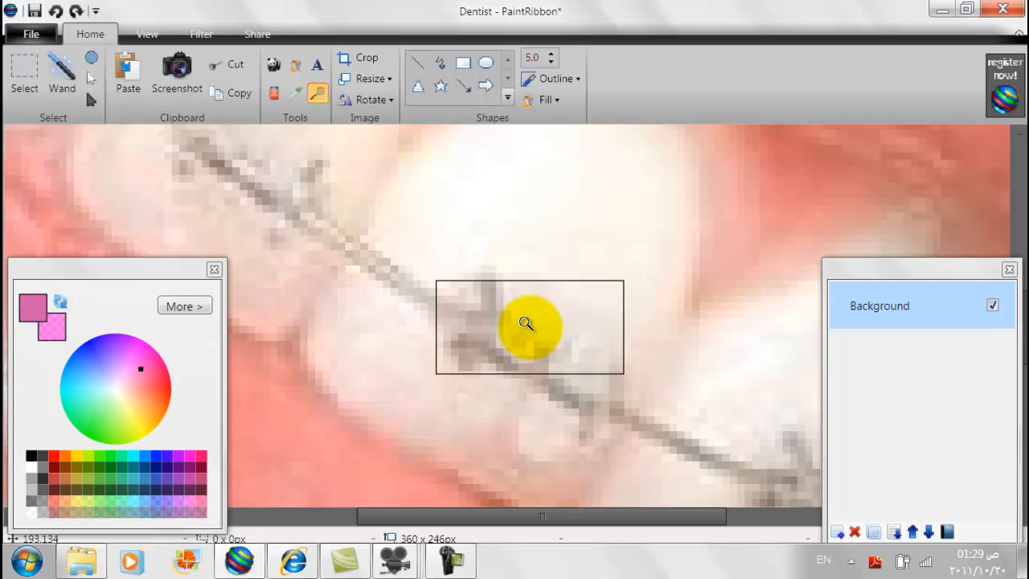
right_click(526, 324)
right_click(524, 323)
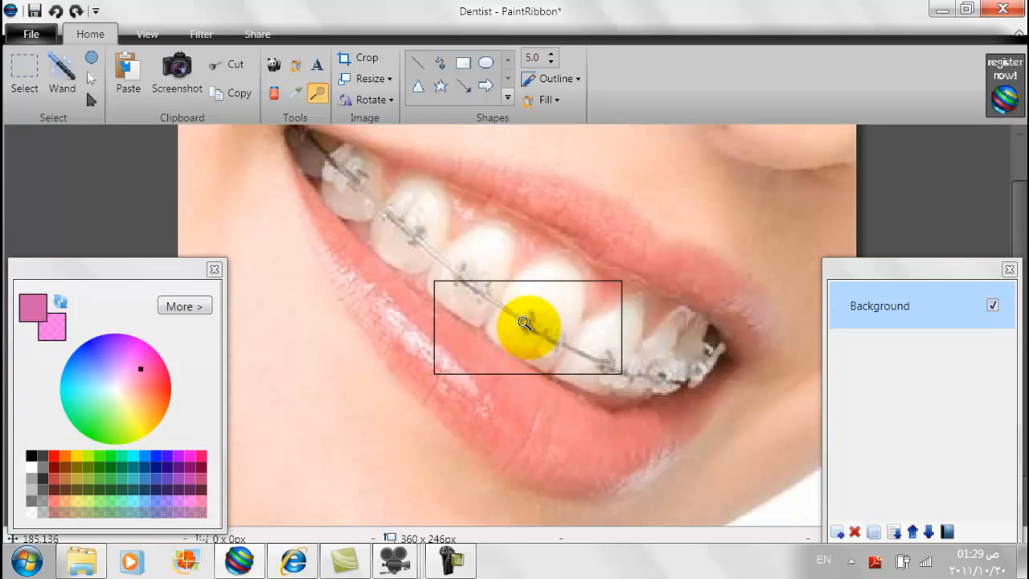
right_click(519, 321)
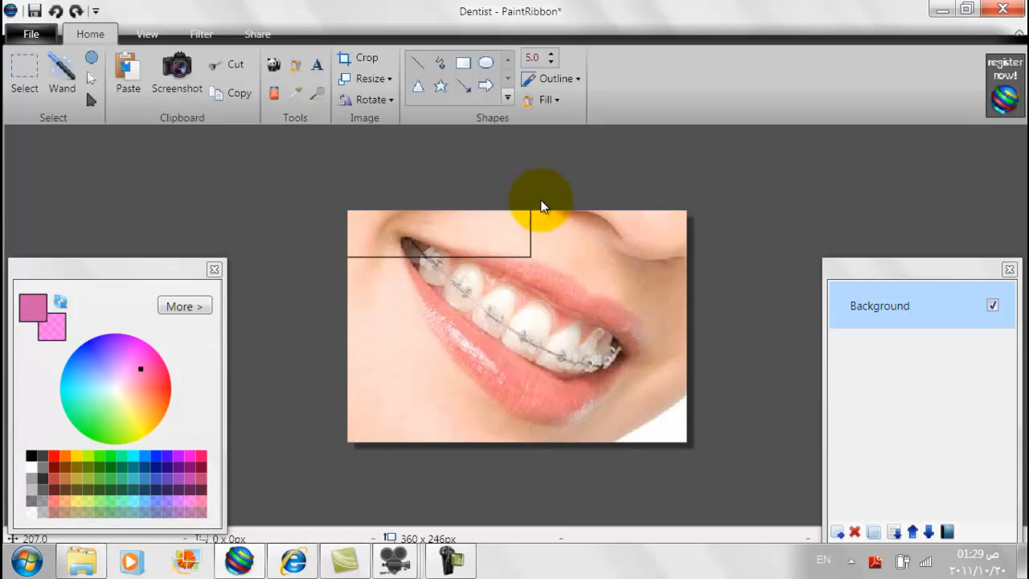
click(372, 79)
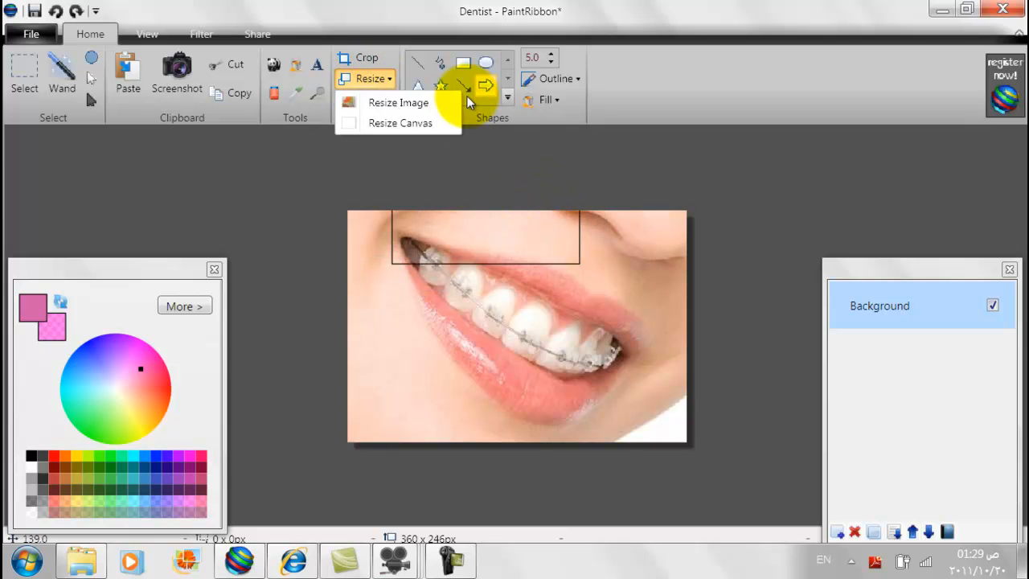
click(432, 122)
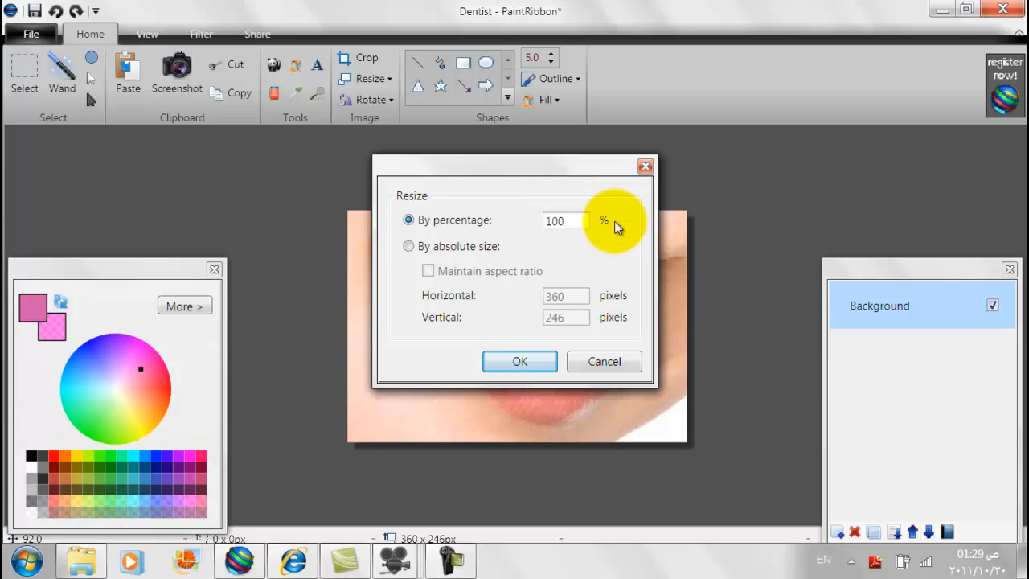
drag(574, 220, 546, 220)
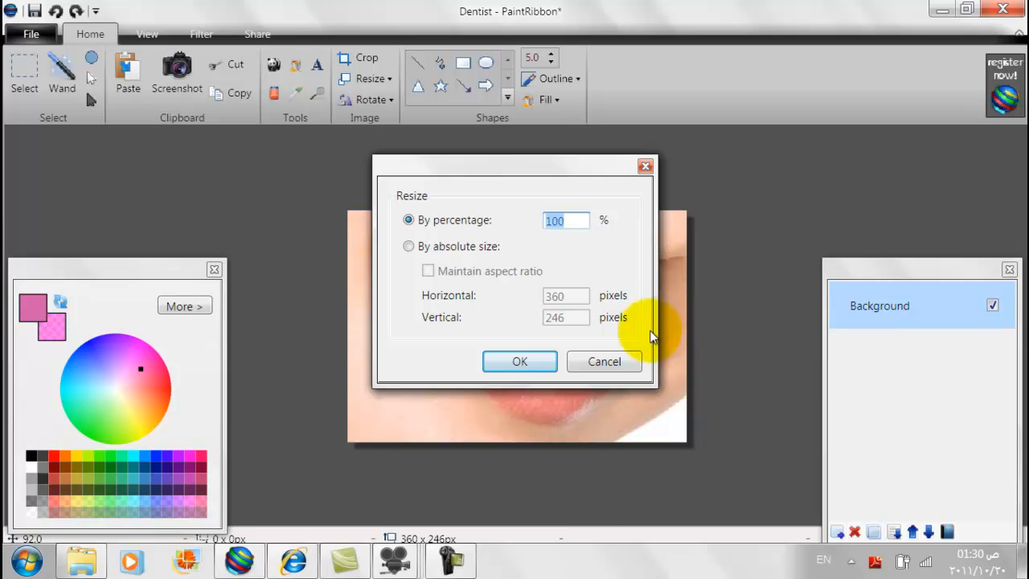
click(617, 360)
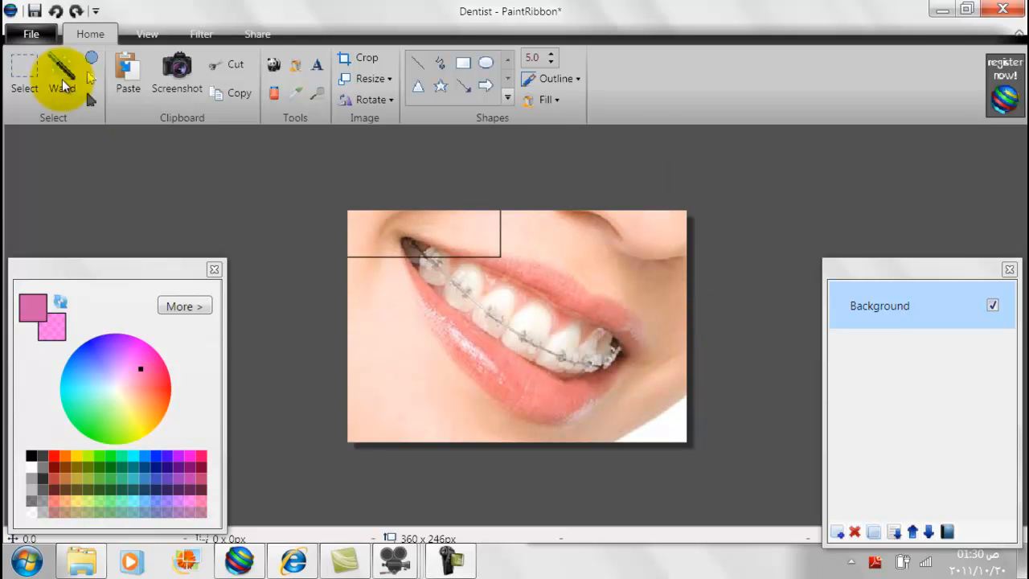
Move the pixels of the entire image down the canvas and back up to nearly their original position.
click(93, 98)
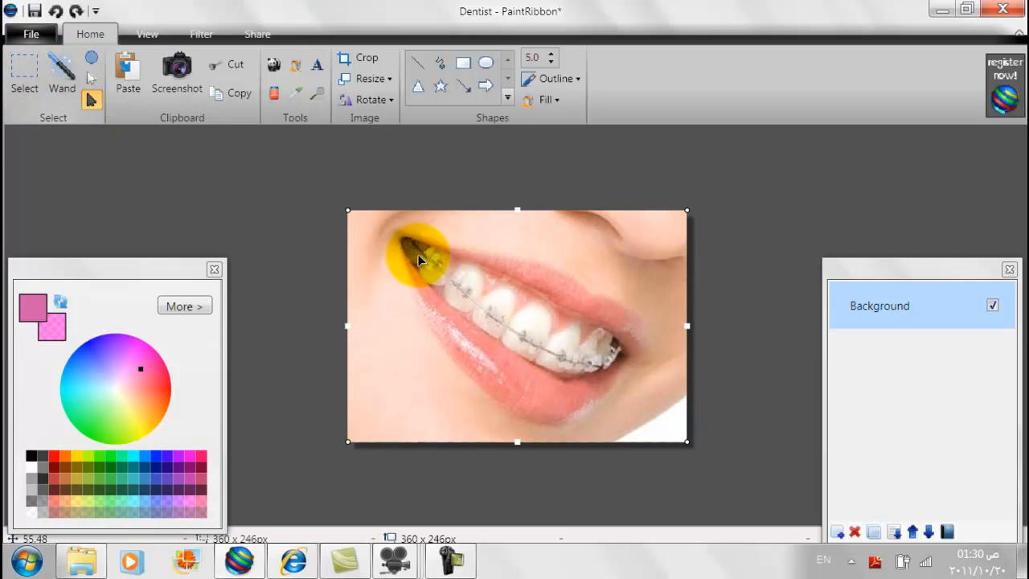
drag(426, 255, 473, 381)
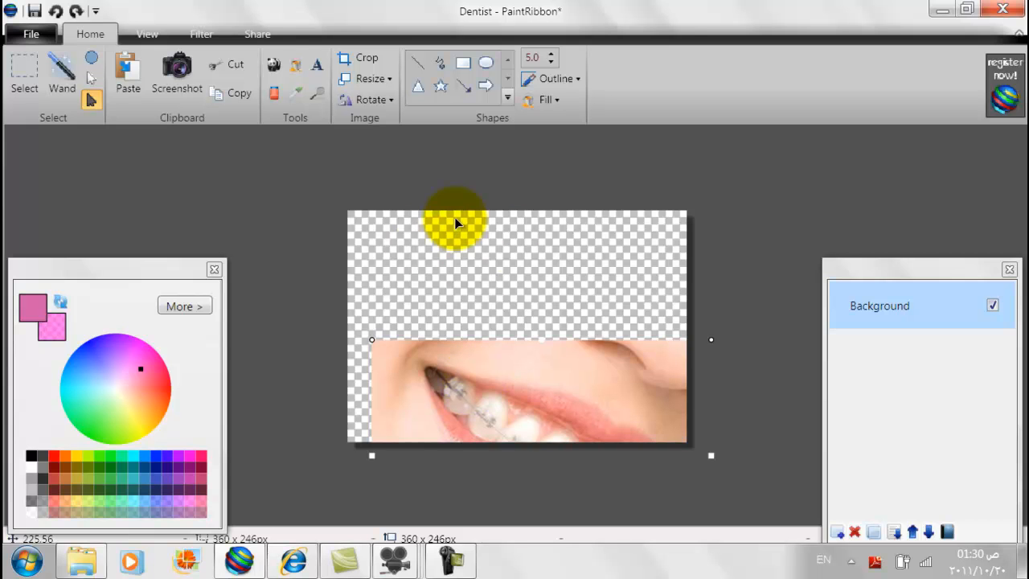
drag(517, 378, 486, 243)
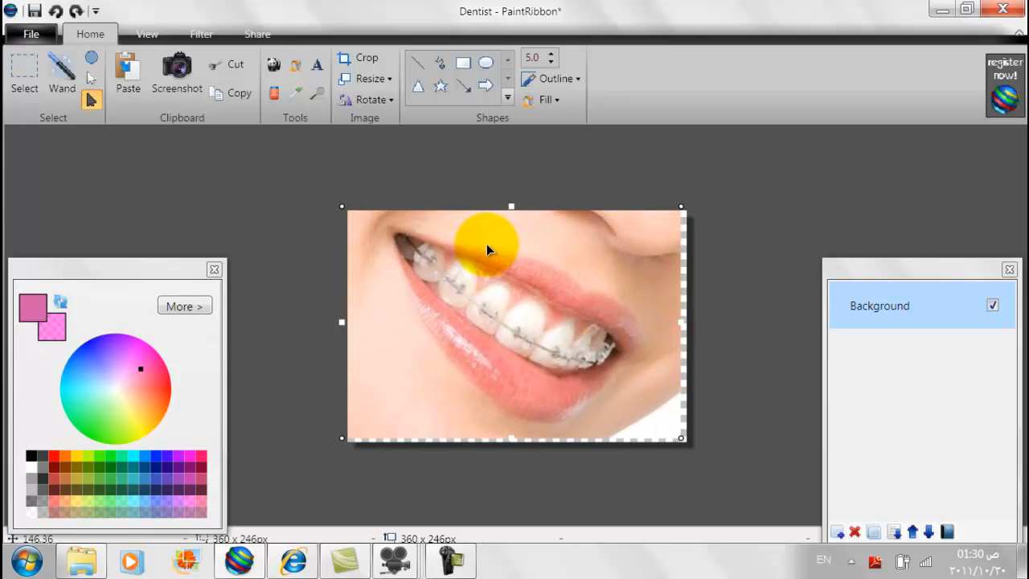
Resize by percentage to 200%, giving 720 × 492 pixels.
click(368, 79)
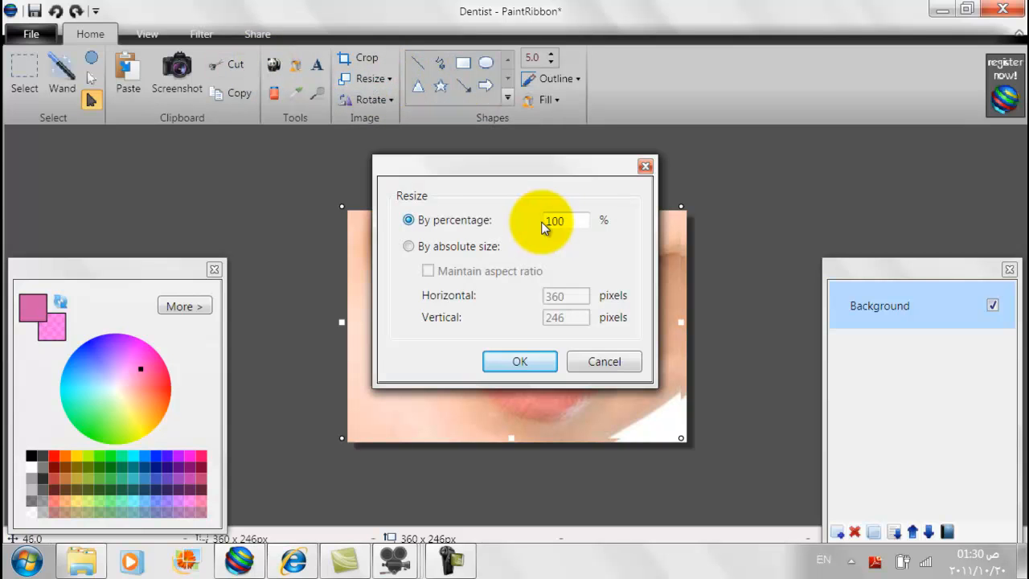
double_click(553, 222)
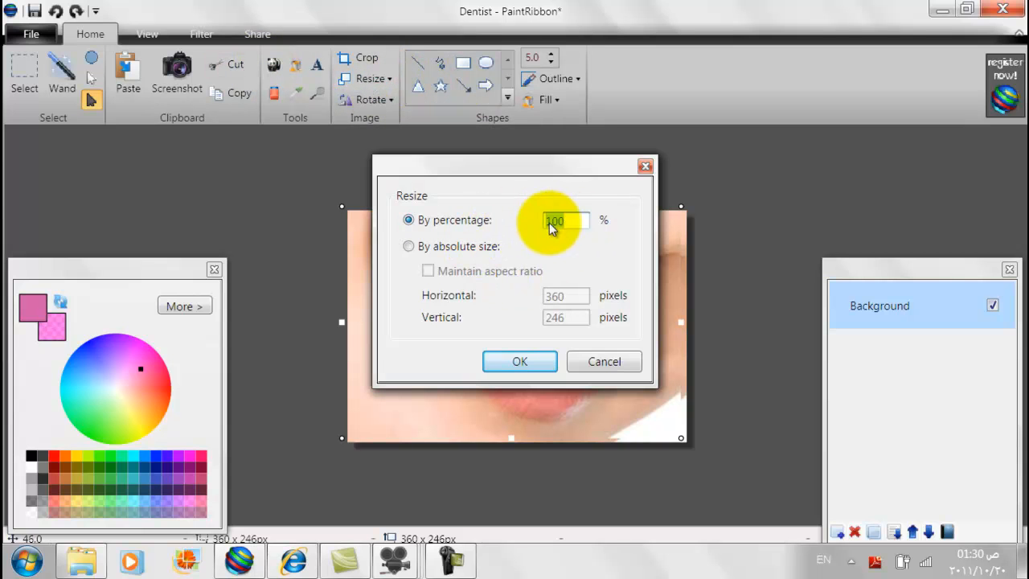
text(2)
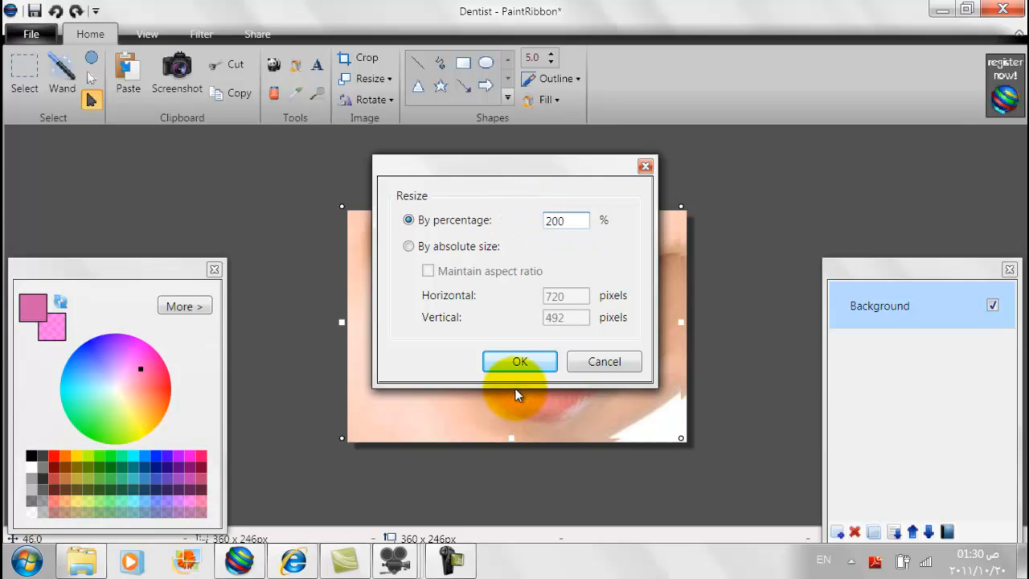
click(526, 370)
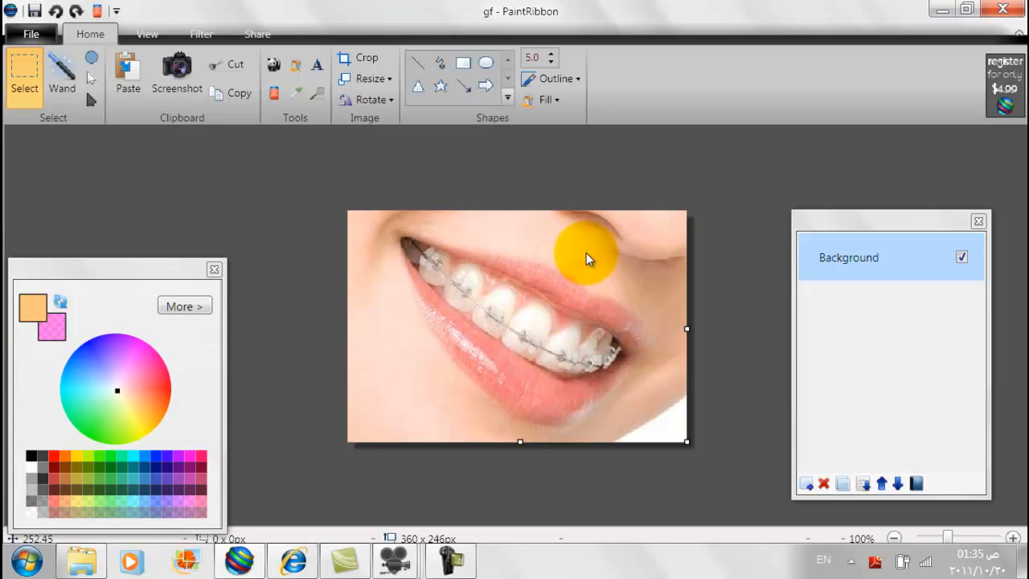
Rotate the image 90° to the right and back 90° to the left.
click(351, 99)
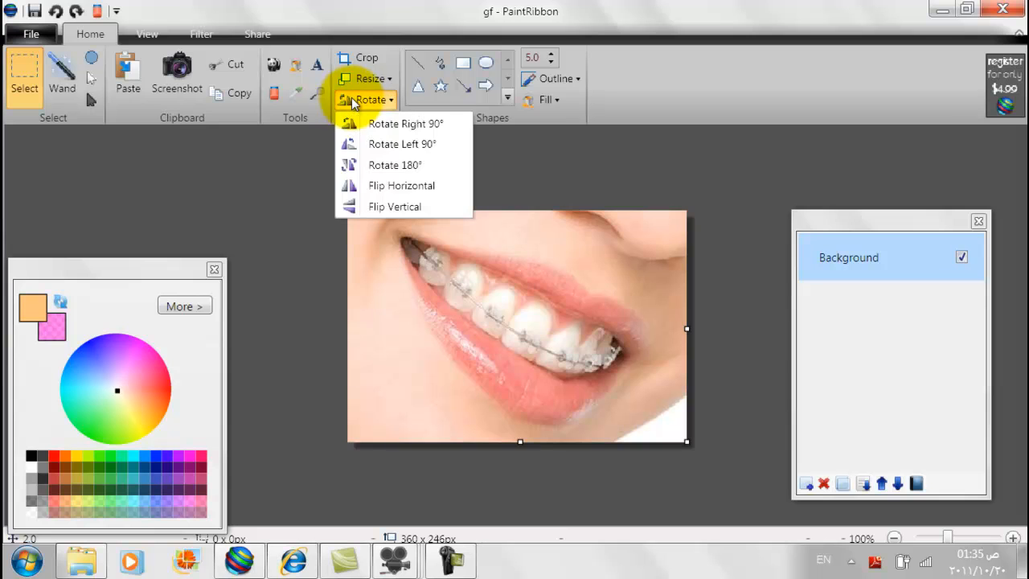
click(415, 128)
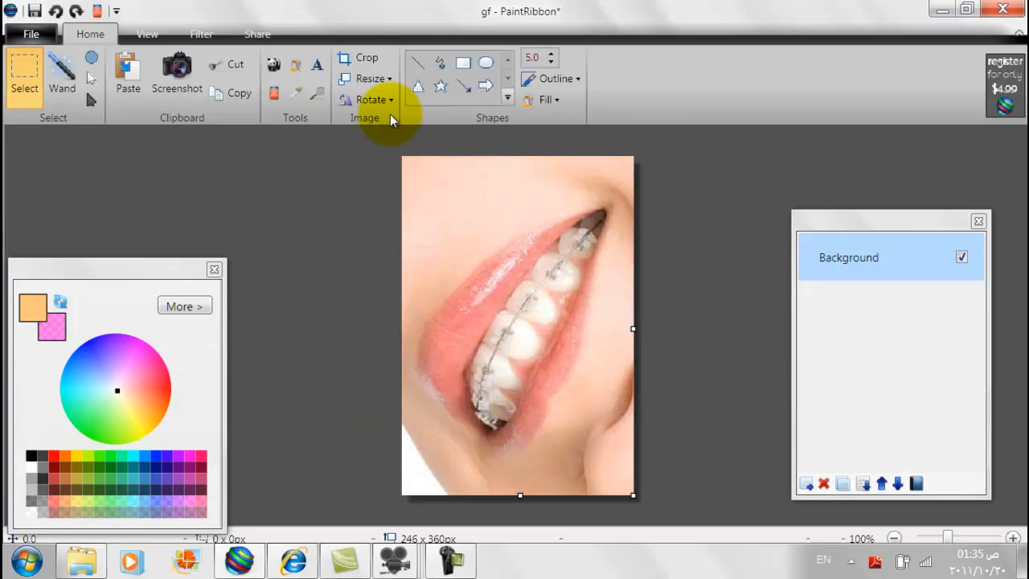
click(384, 103)
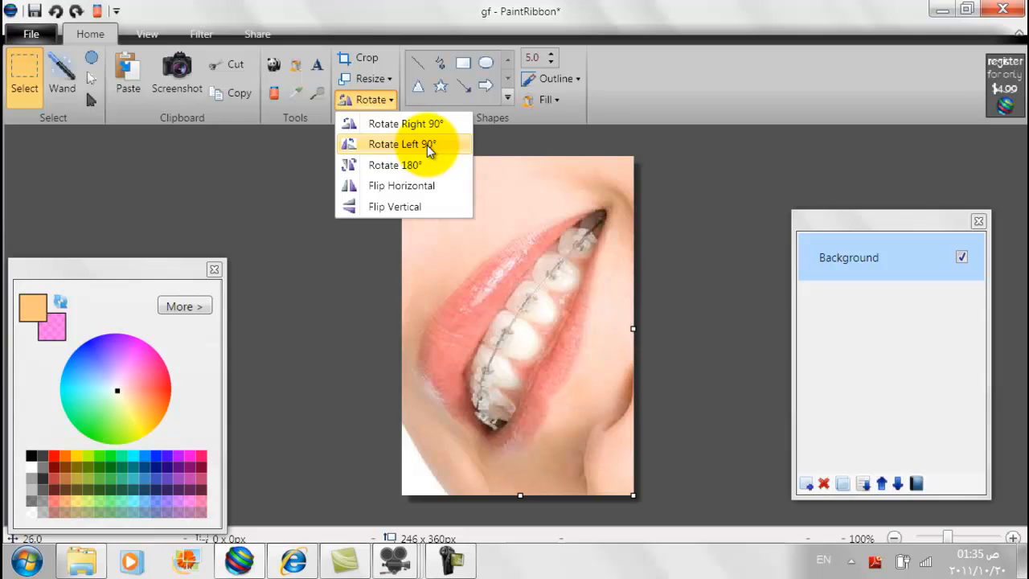
click(428, 149)
Rotate the image by 180° and open the rotate and flip options again.
click(383, 103)
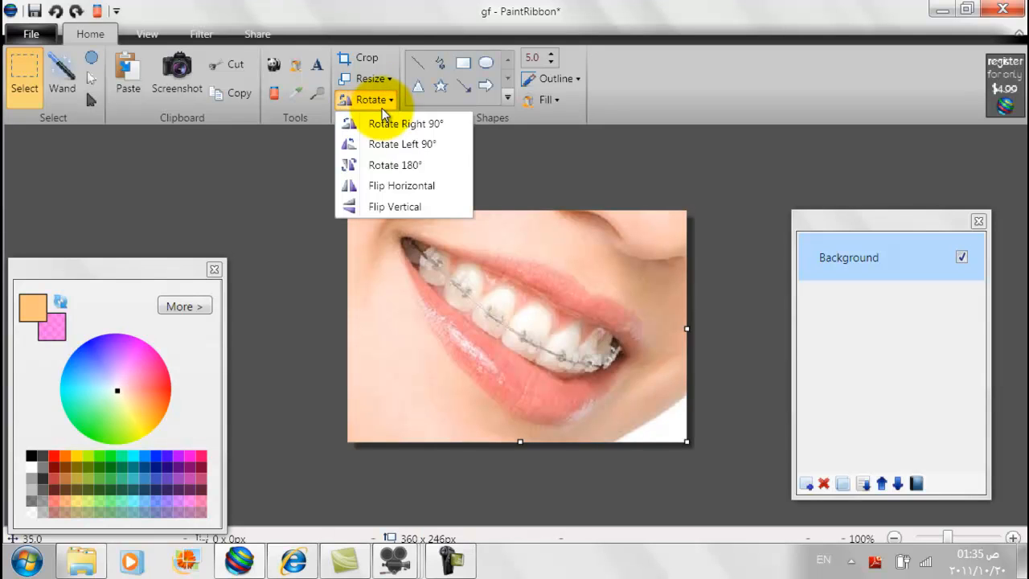
click(408, 168)
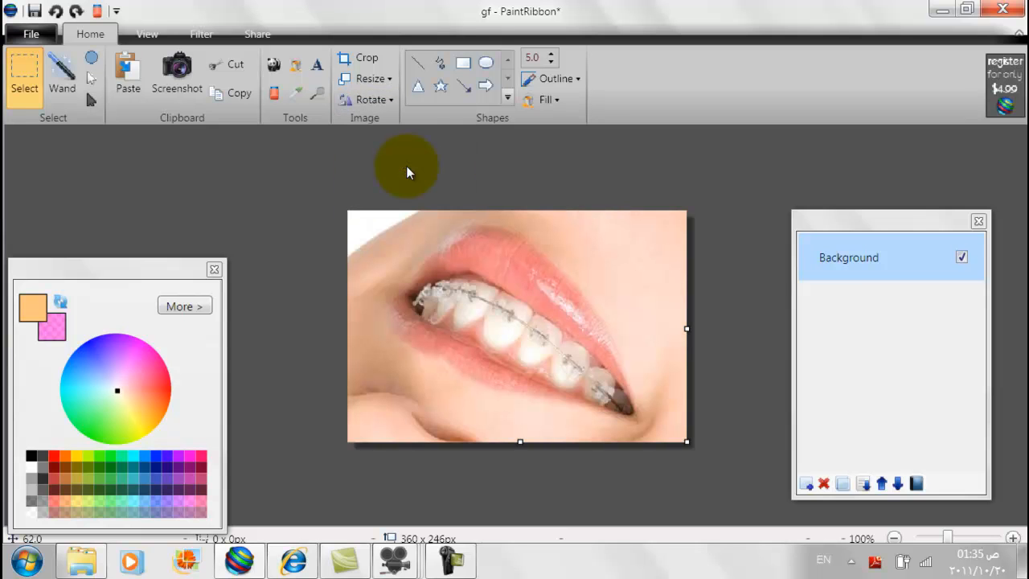
click(378, 101)
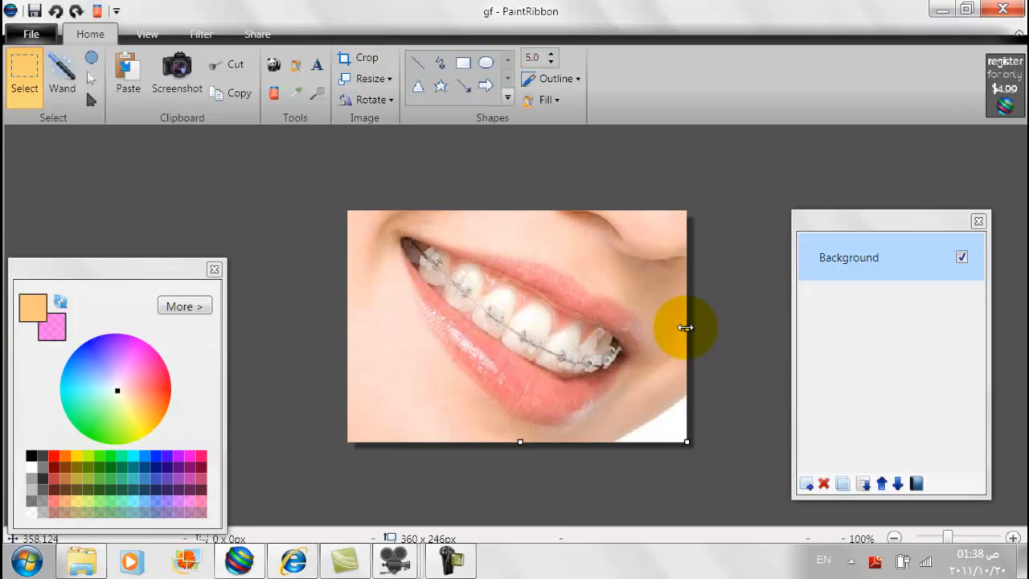
Shrink the canvas from its right and bottom edges to about 306 × 233 px.
drag(684, 328, 634, 336)
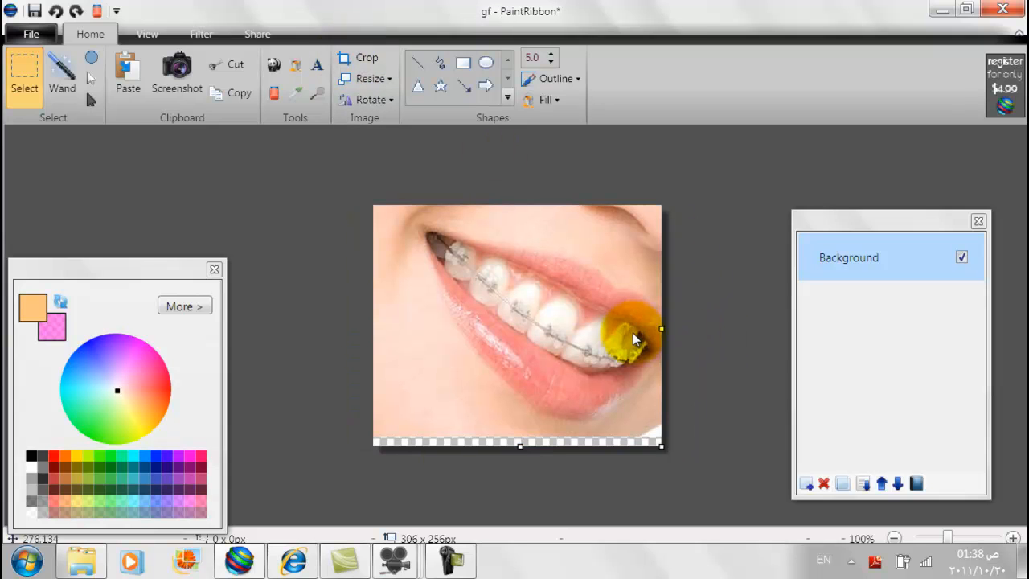
drag(484, 440, 522, 420)
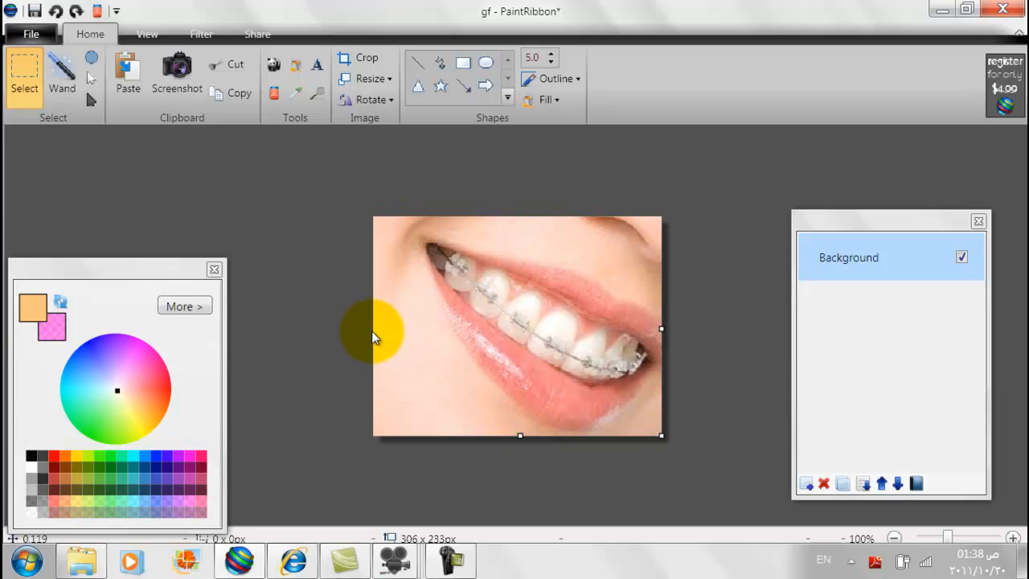
Shrink the canvas to about 264 × 209 px, and enlarge it in stages to 434 × 277 px and beyond.
drag(660, 437, 622, 409)
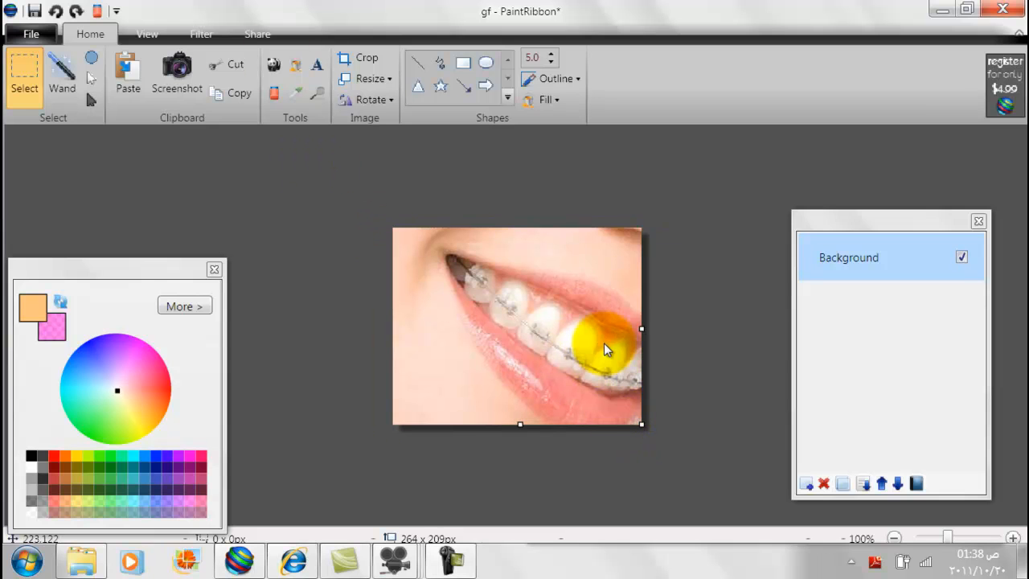
drag(642, 330, 703, 326)
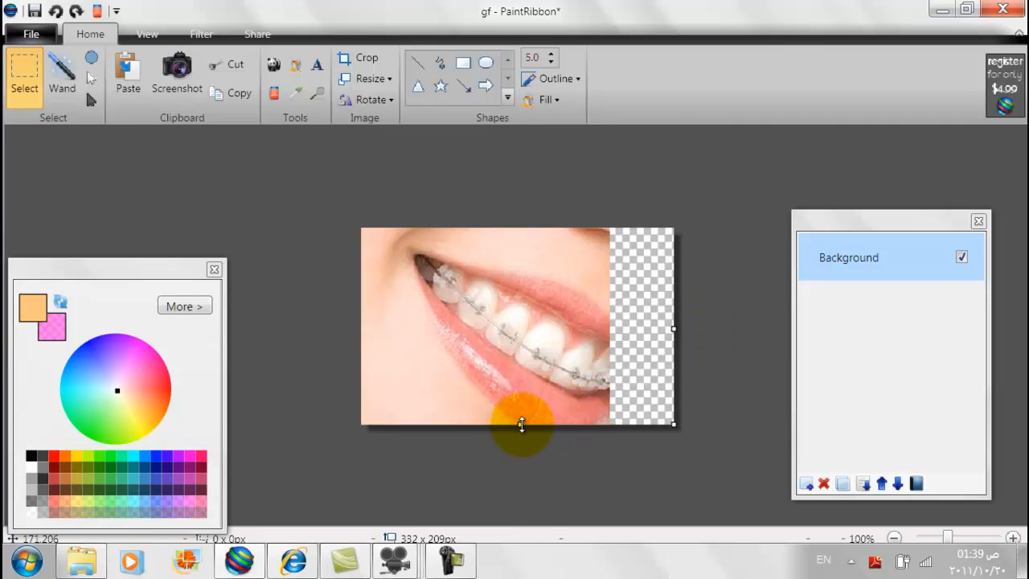
drag(668, 329, 730, 328)
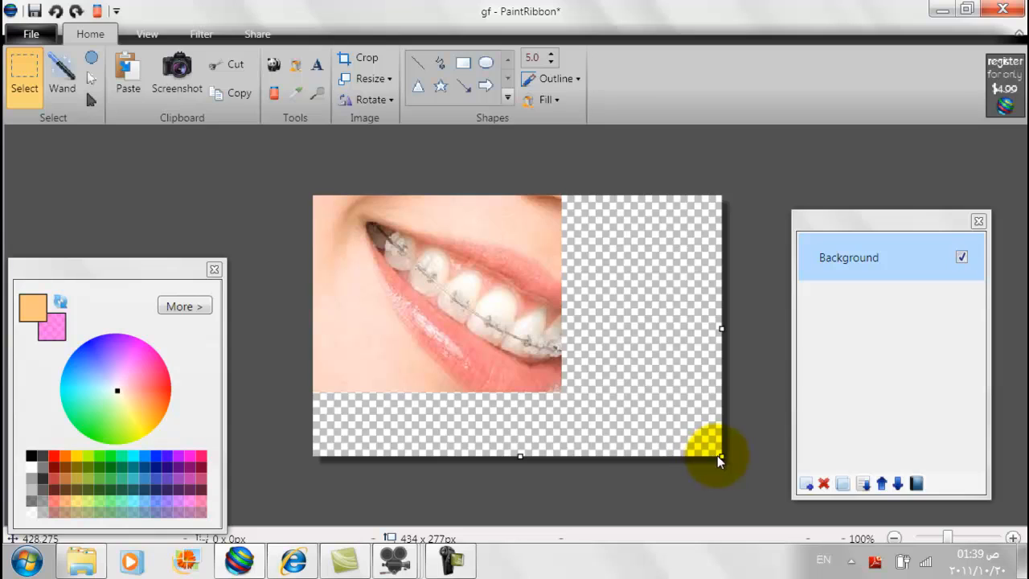
drag(717, 455, 743, 496)
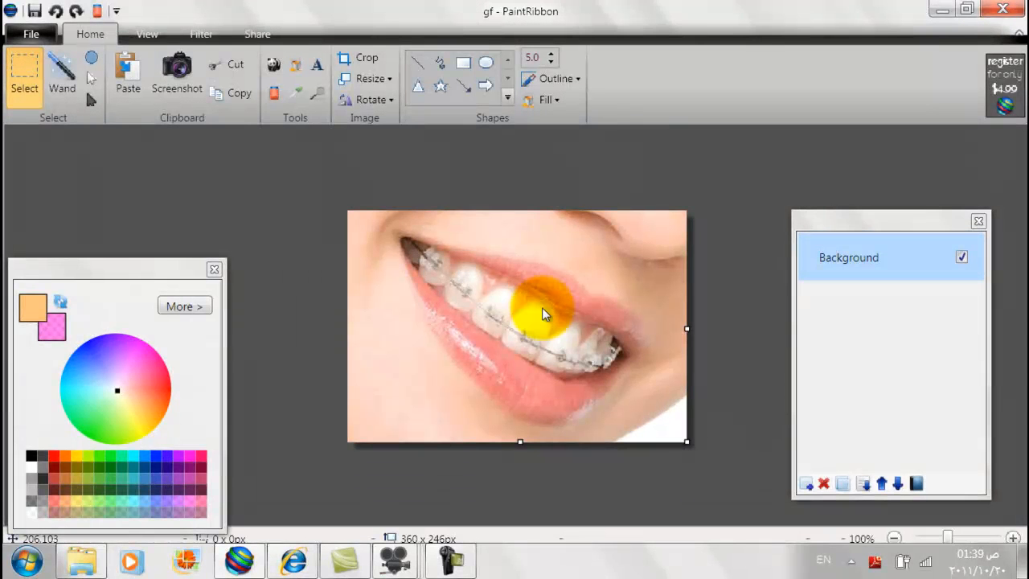
Erase a small patch near the lower lip's outer corner on the Background layer and undo the erasure.
click(274, 94)
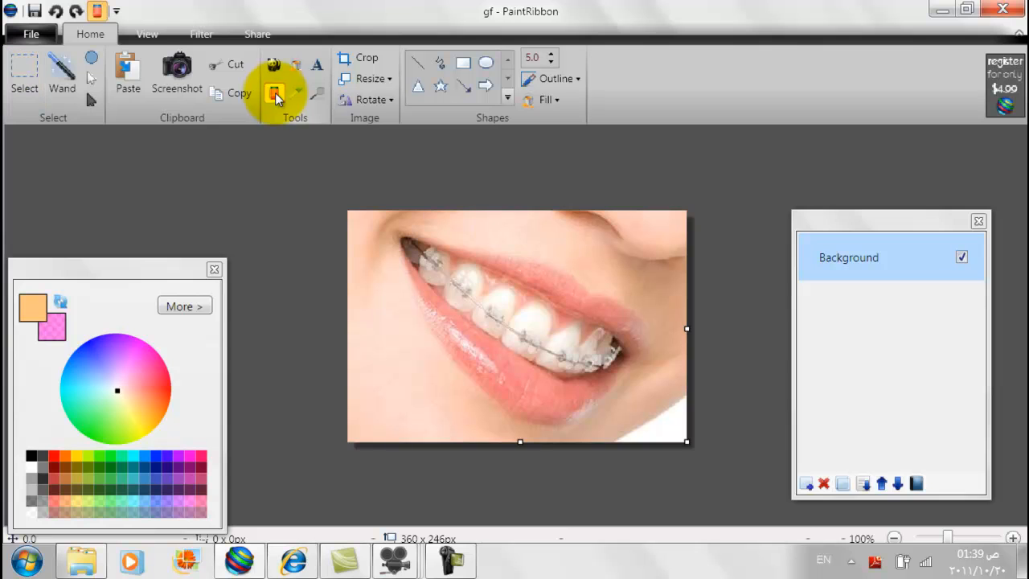
drag(610, 385, 581, 402)
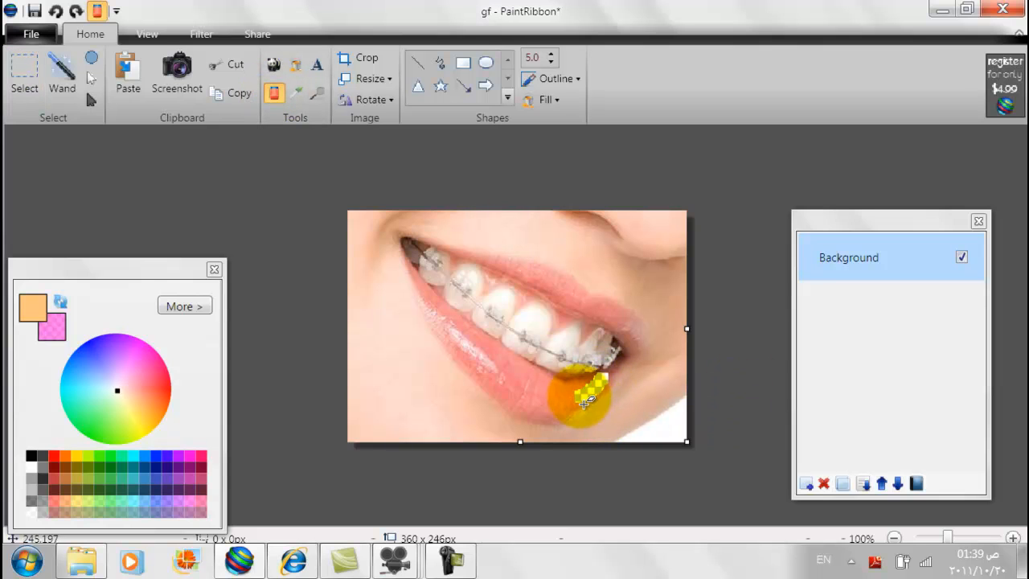
click(53, 13)
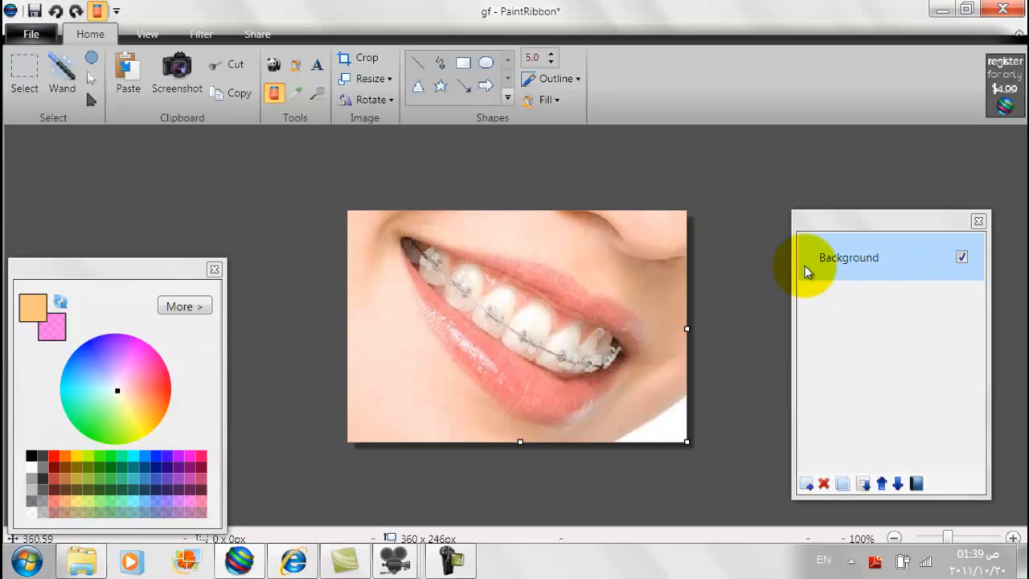
Add a new layer and scribble over the lower lip with a freehand orange line 5.0 thick.
click(805, 484)
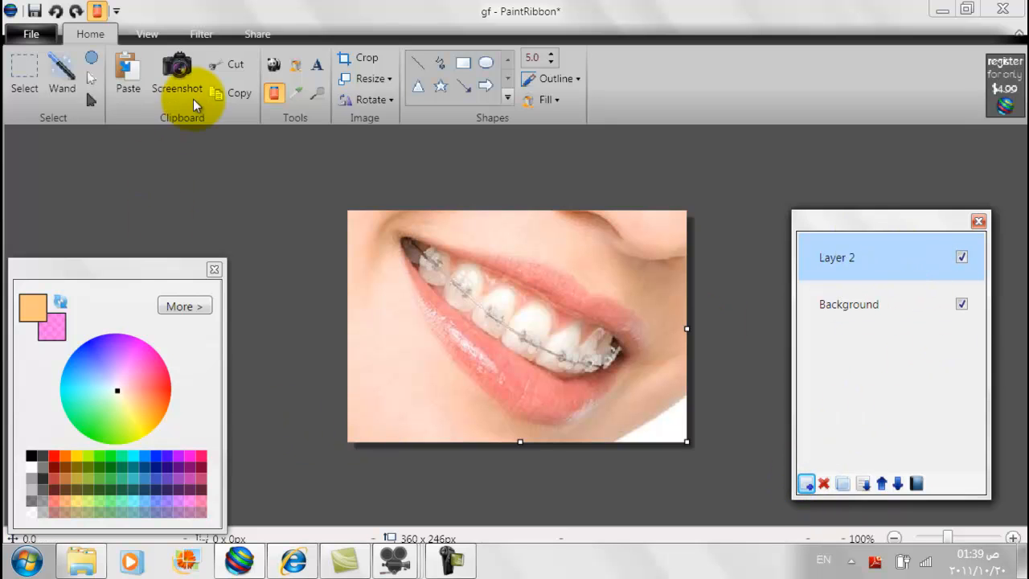
click(296, 65)
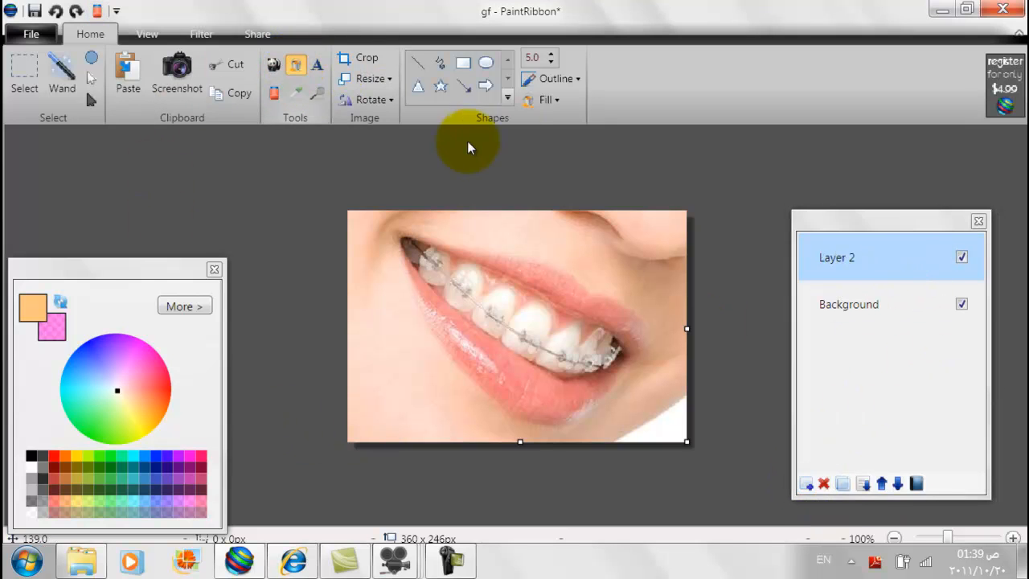
click(446, 65)
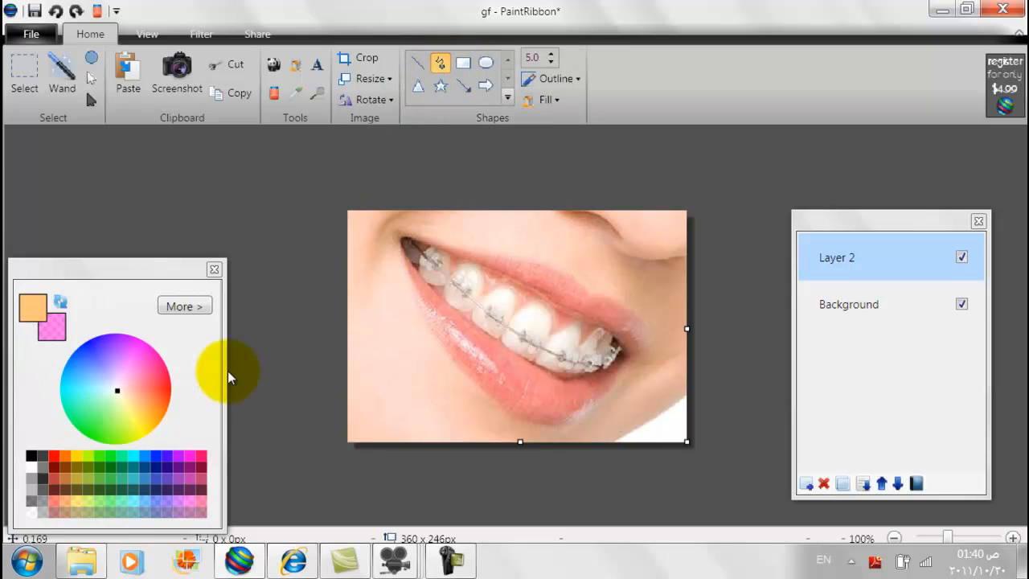
drag(471, 347, 555, 382)
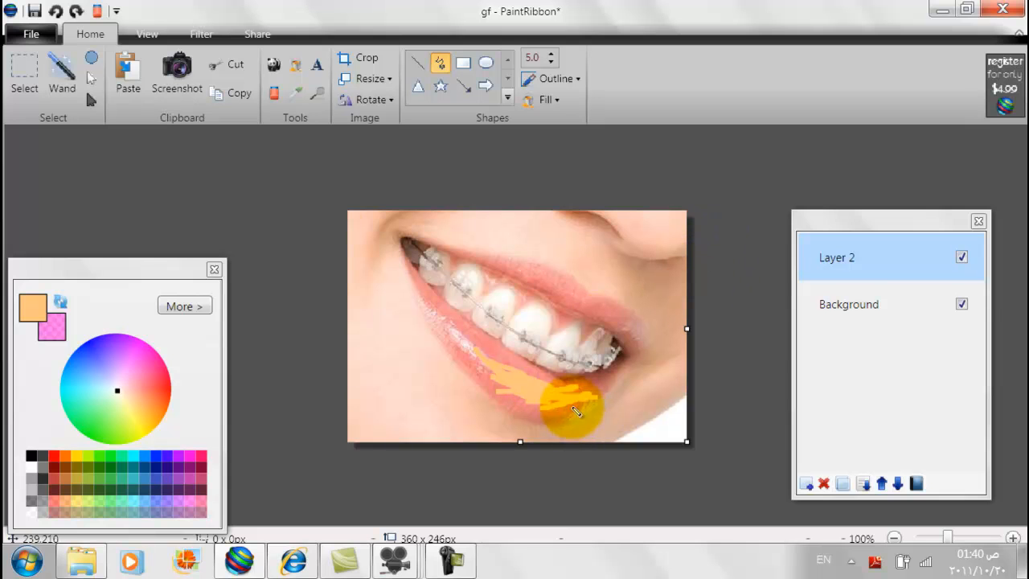
Erase the orange scribble from Layer 2 and delete that layer.
click(278, 92)
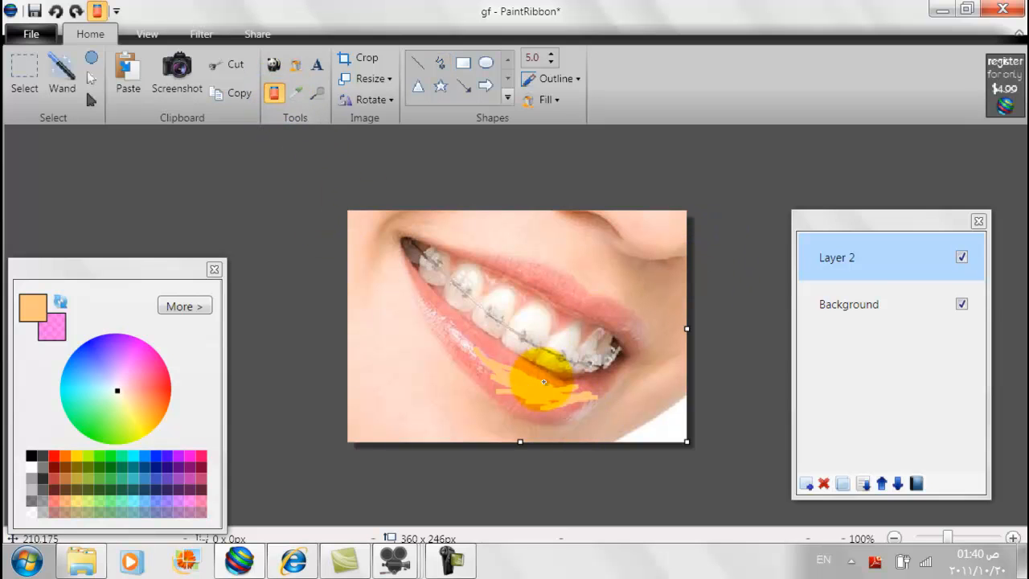
mouse_move(539, 405)
mouse_down()
mouse_move(564, 393)
mouse_move(601, 391)
mouse_move(569, 401)
mouse_move(575, 389)
mouse_move(479, 386)
mouse_move(510, 389)
mouse_move(526, 371)
mouse_move(513, 380)
mouse_move(467, 355)
mouse_move(490, 376)
mouse_move(481, 356)
mouse_move(513, 379)
mouse_move(483, 358)
mouse_up()
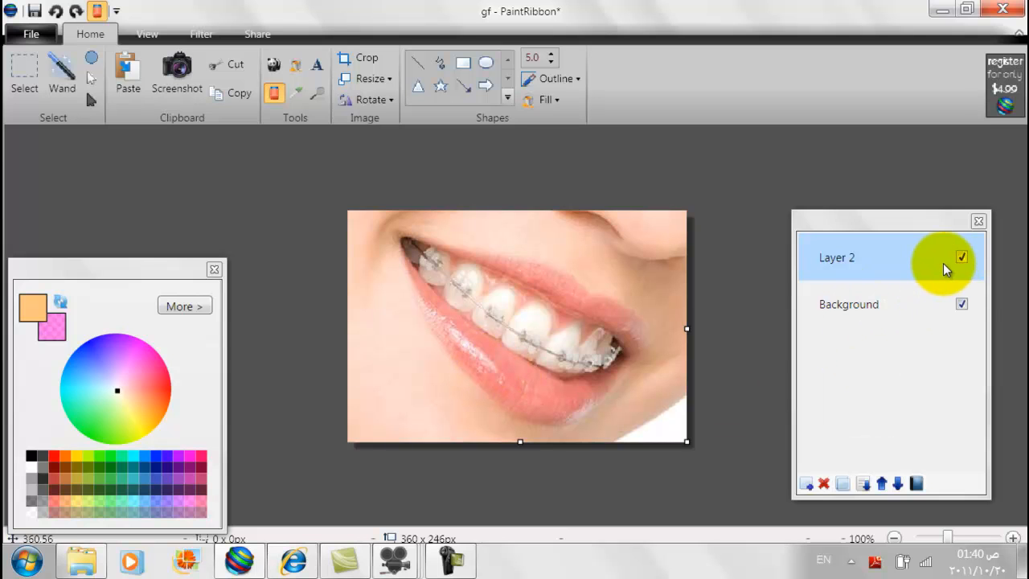
click(824, 483)
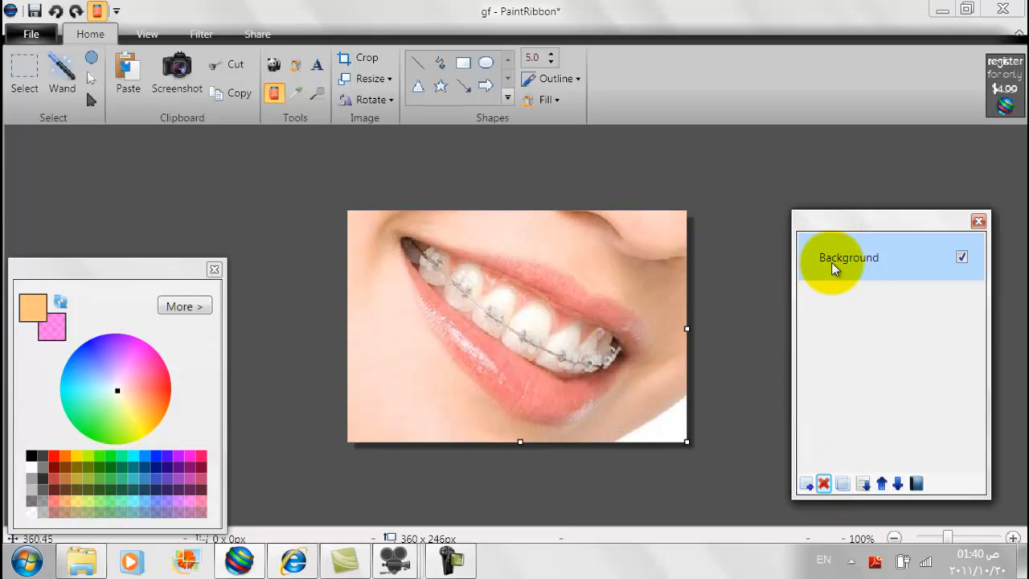
Erase a streak along the lower lip directly on the Background layer and undo it.
click(82, 305)
drag(479, 357, 538, 398)
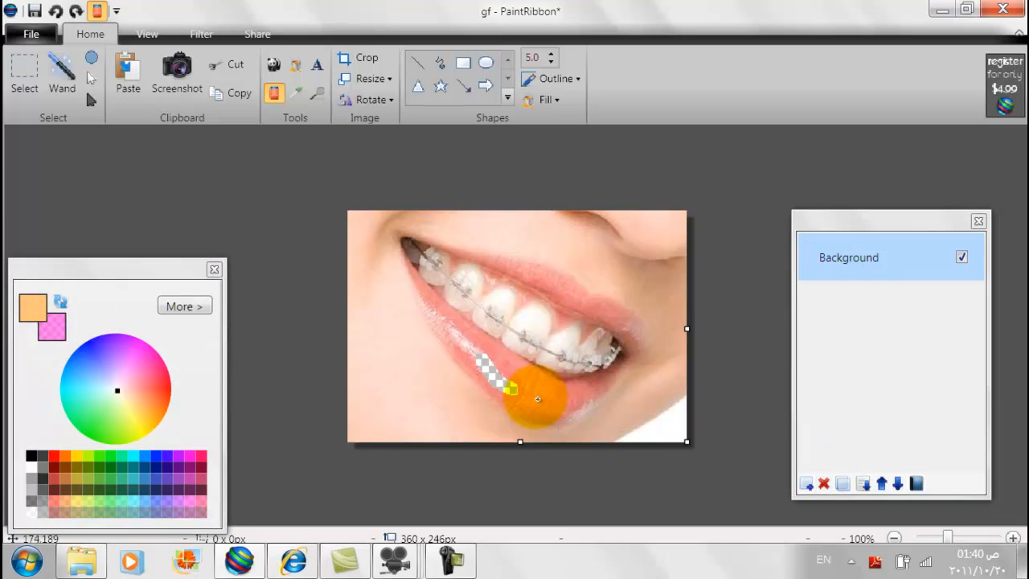
click(56, 12)
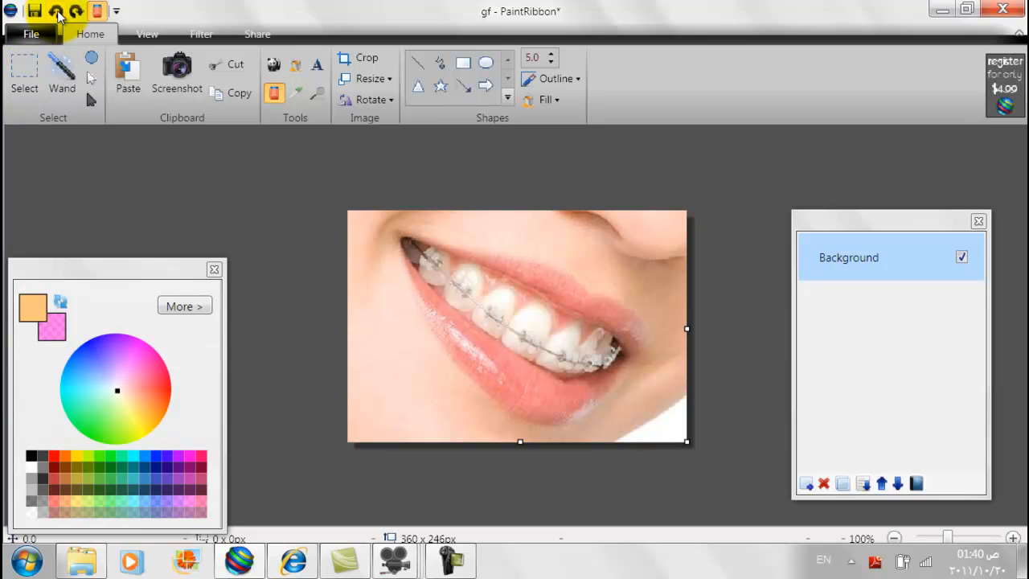
Try erasing through a freehand orange scribble drawn on the Background layer's lower lip, and undo the erasure and scribble.
click(440, 62)
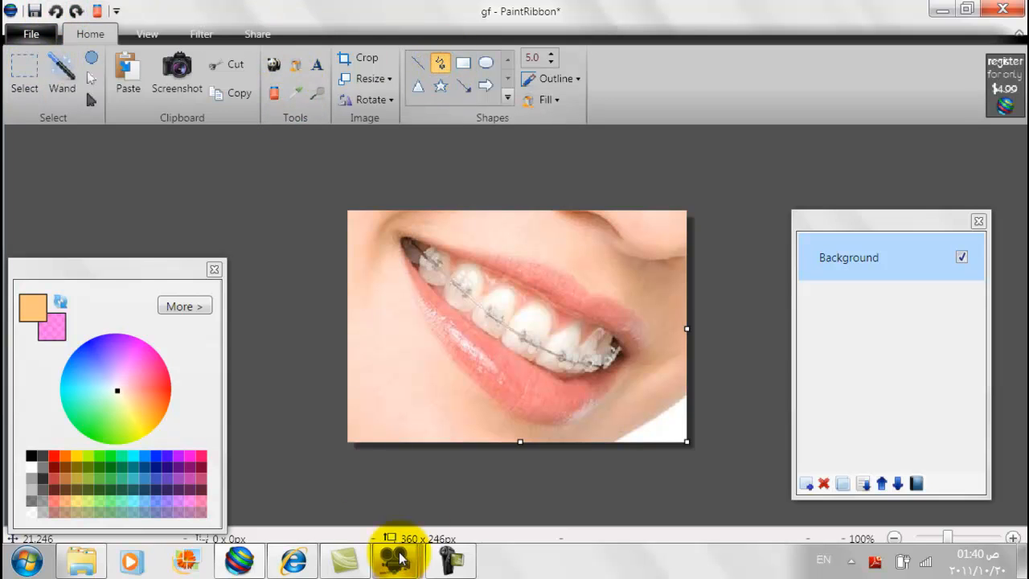
mouse_move(500, 390)
mouse_down()
mouse_move(540, 397)
mouse_move(517, 372)
mouse_move(526, 379)
mouse_move(479, 359)
mouse_move(556, 397)
mouse_move(515, 378)
mouse_move(542, 382)
mouse_move(515, 377)
mouse_move(547, 394)
mouse_move(497, 381)
mouse_move(527, 392)
mouse_move(518, 369)
mouse_up()
click(274, 94)
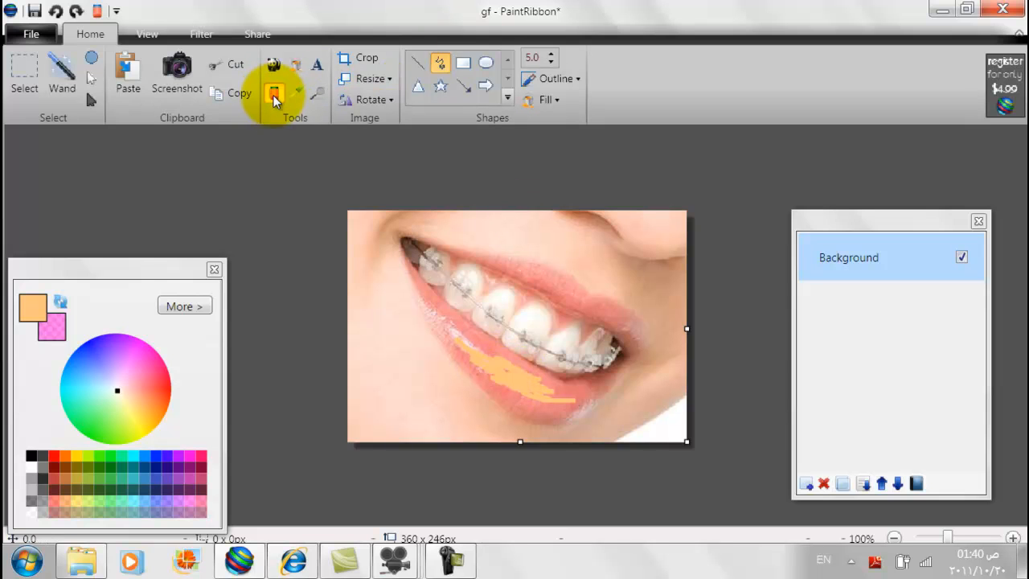
drag(485, 360, 549, 395)
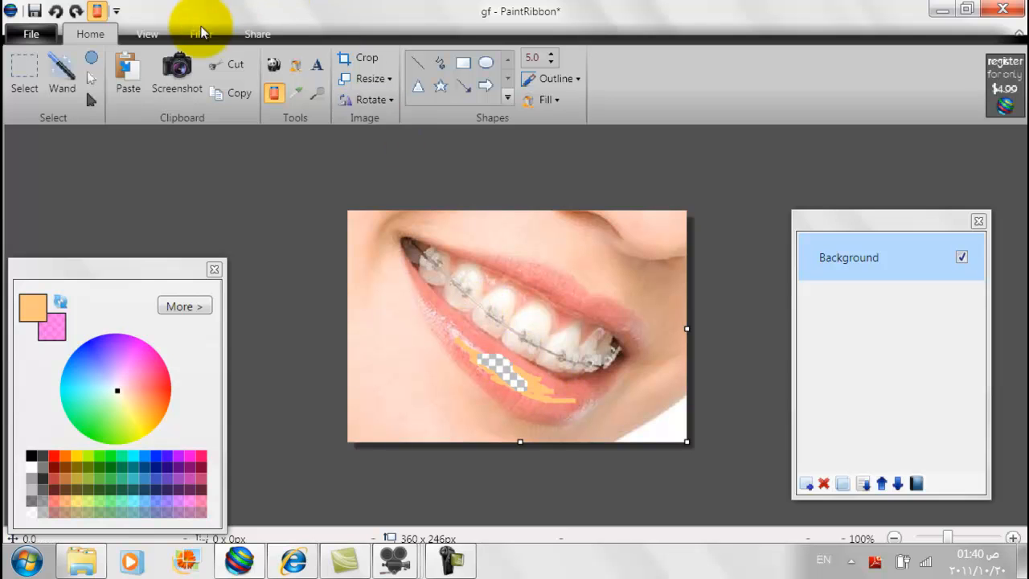
click(56, 15)
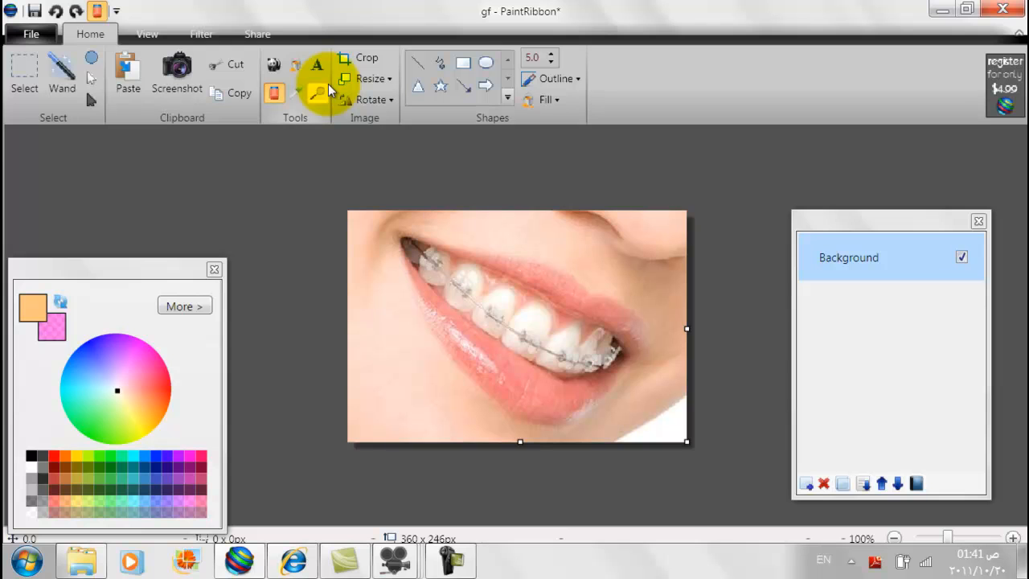
Try the Greyscale filter on the image and look at the sharing options.
click(210, 37)
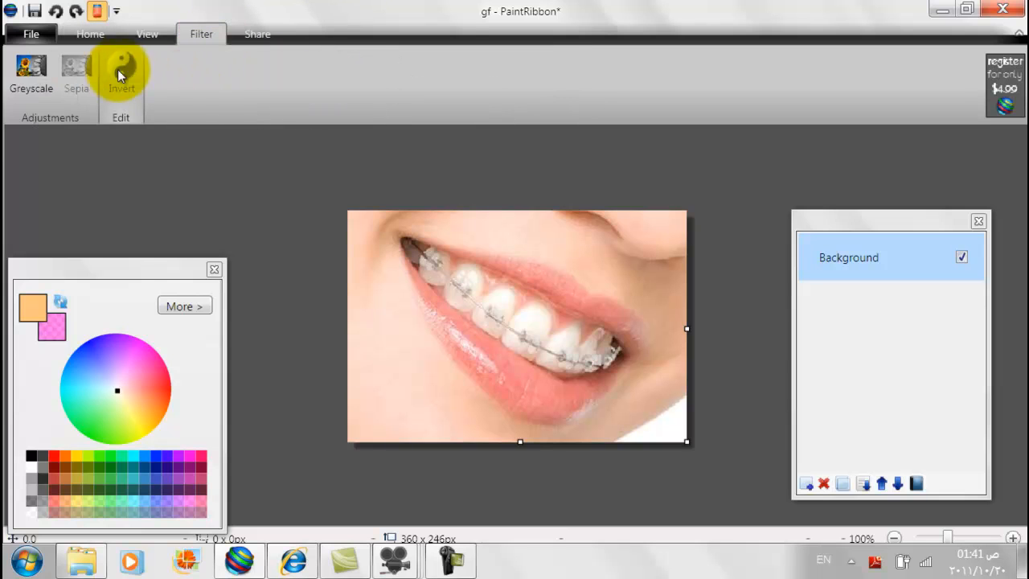
click(33, 74)
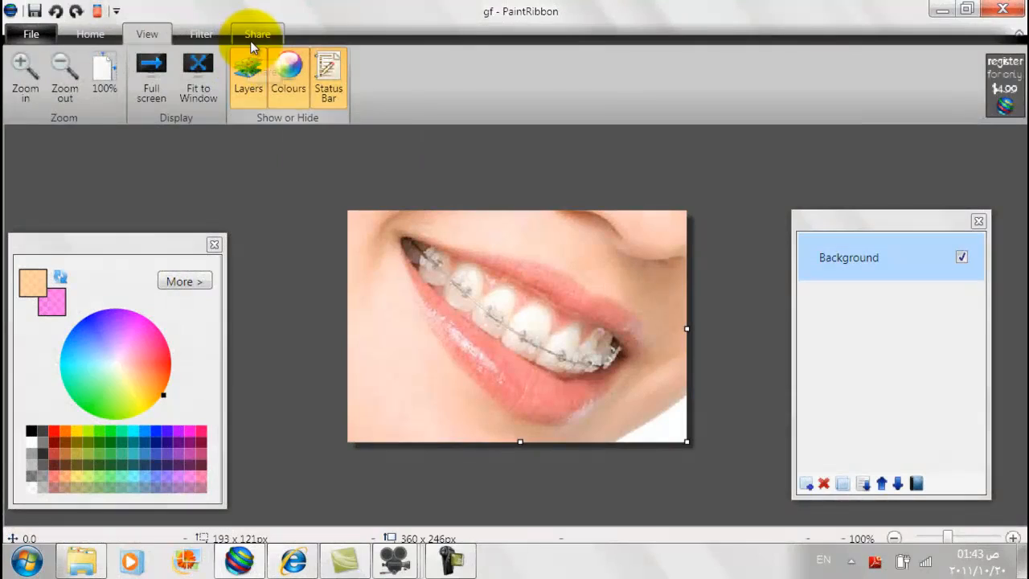
click(250, 37)
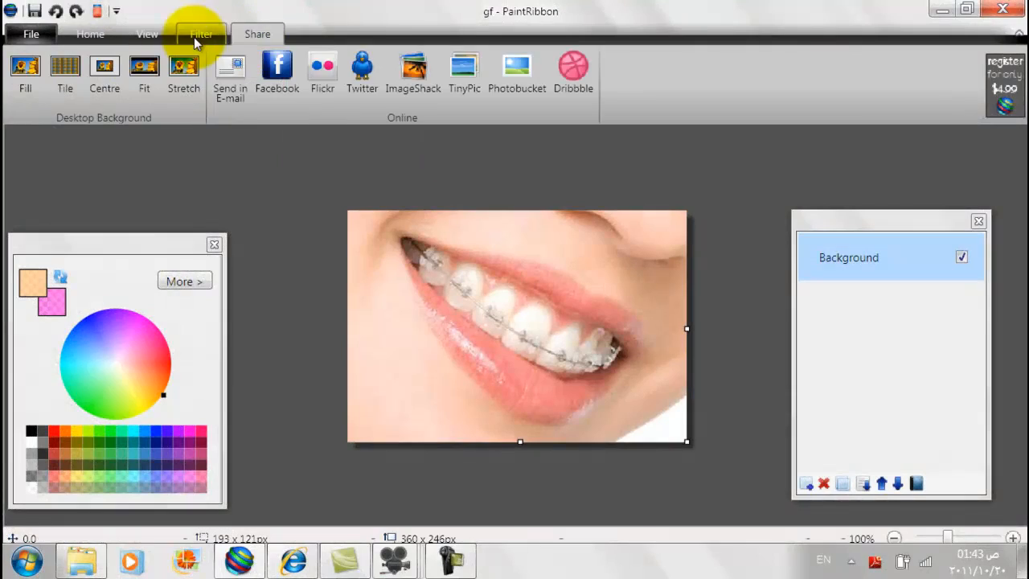
Insert the text "this is a photograph" near the picture's lower-left corner.
click(90, 32)
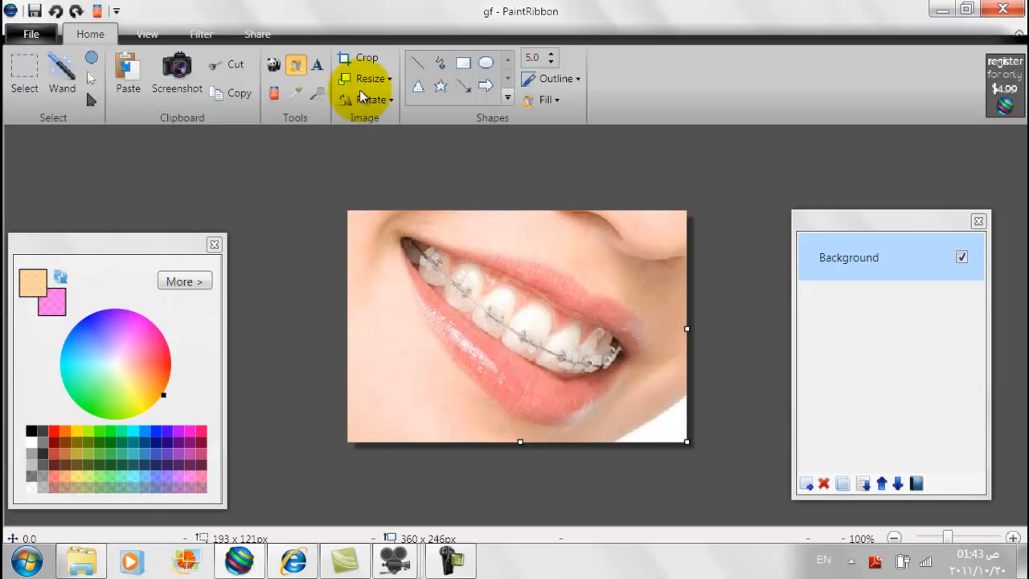
click(321, 64)
click(364, 422)
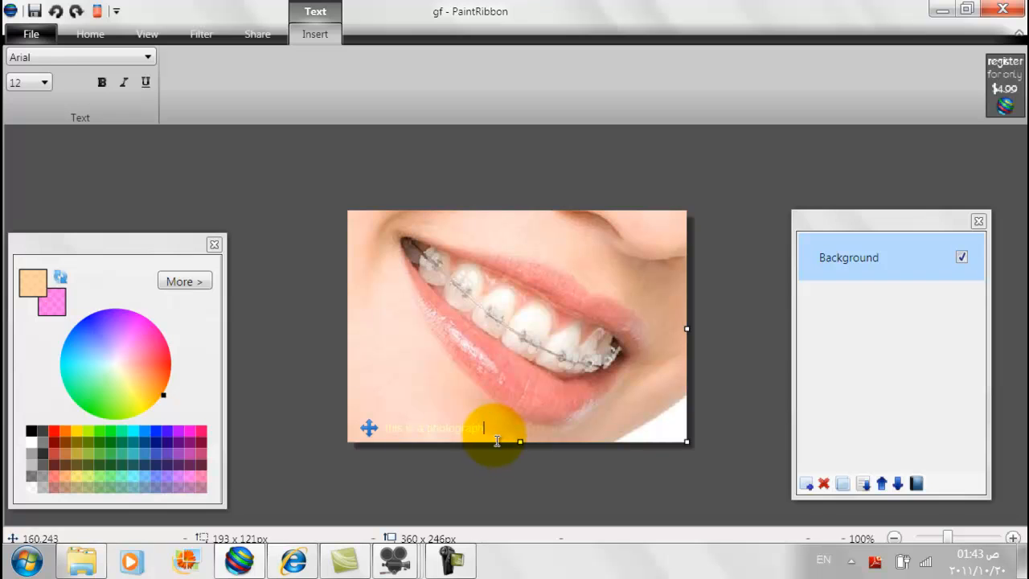
Format the inserted text as bold, italic and underlined in Mistral at size 28.
drag(483, 427, 389, 427)
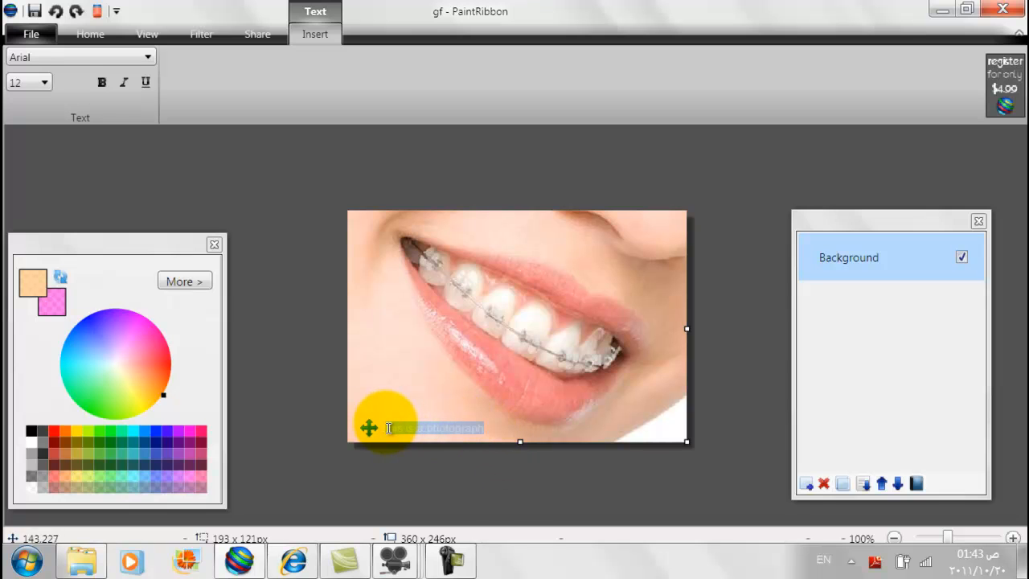
click(101, 82)
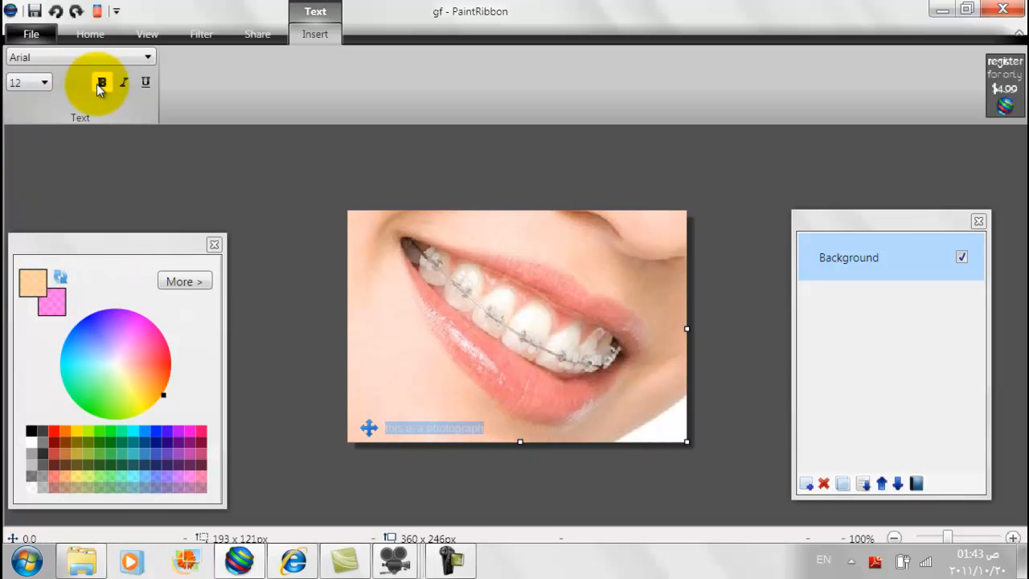
click(148, 57)
drag(148, 103, 75, 172)
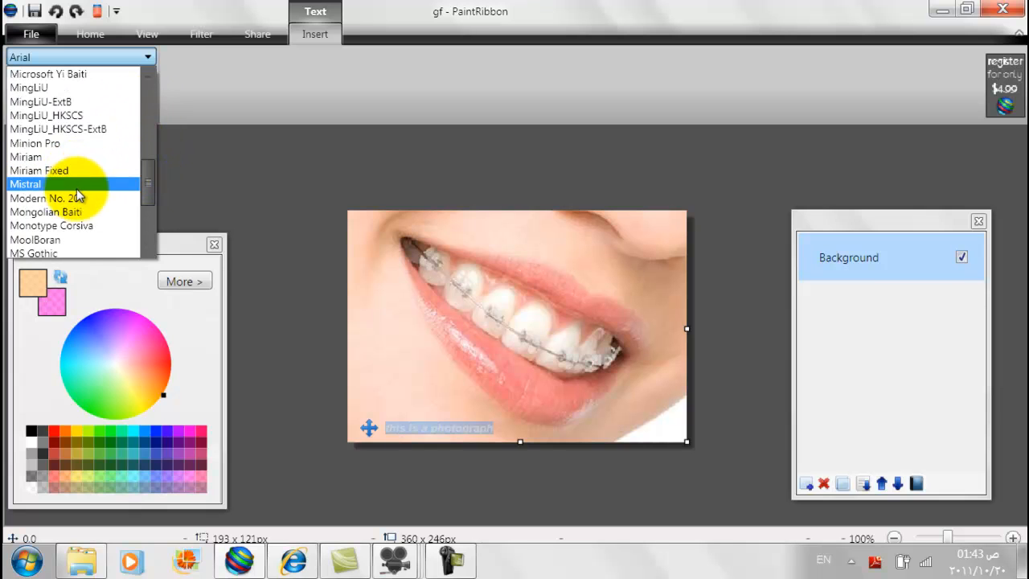
click(76, 188)
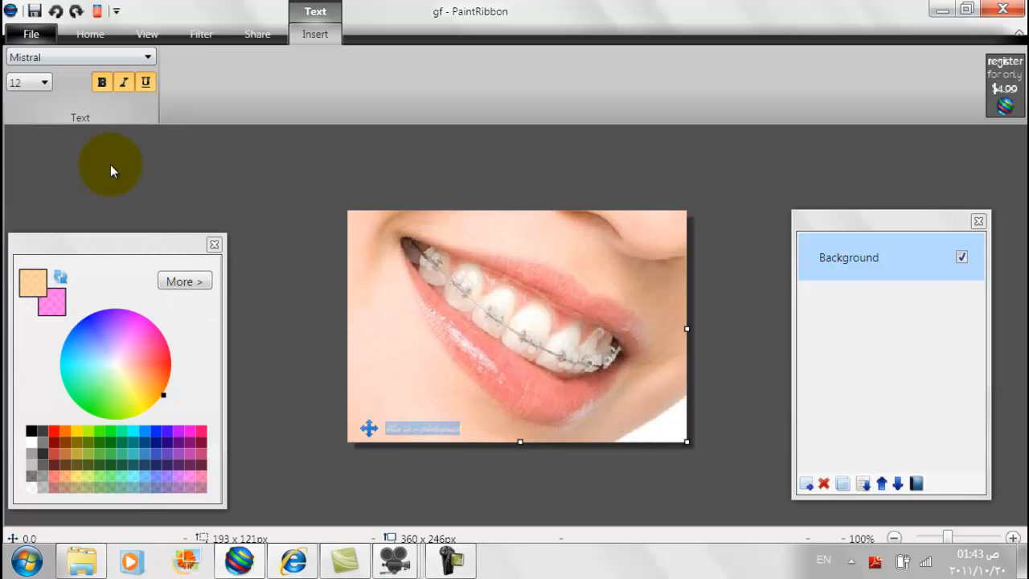
click(45, 84)
click(17, 267)
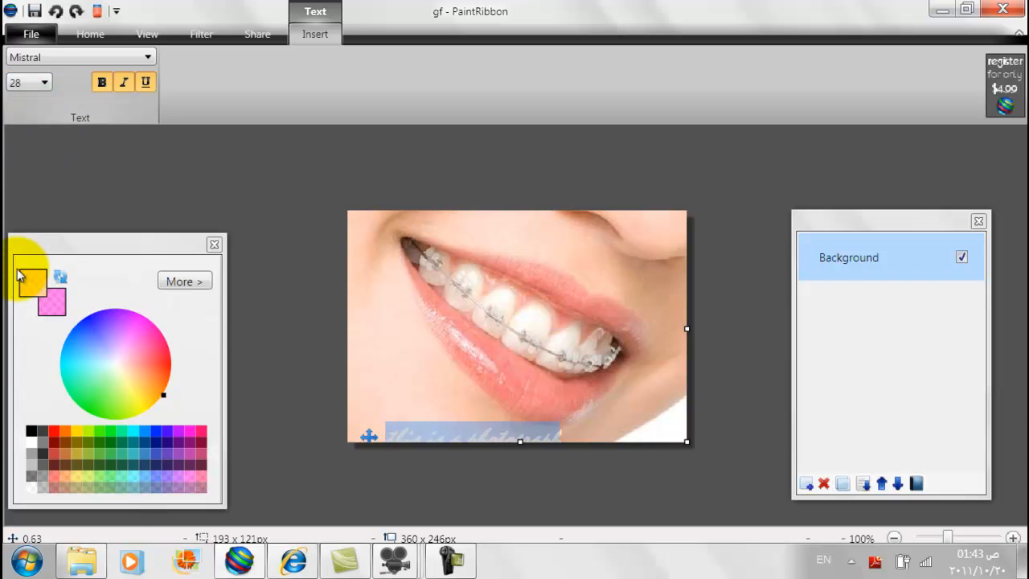
Move the text slightly higher to place it on the picture, and undo the text insertion.
drag(368, 436, 362, 405)
click(379, 174)
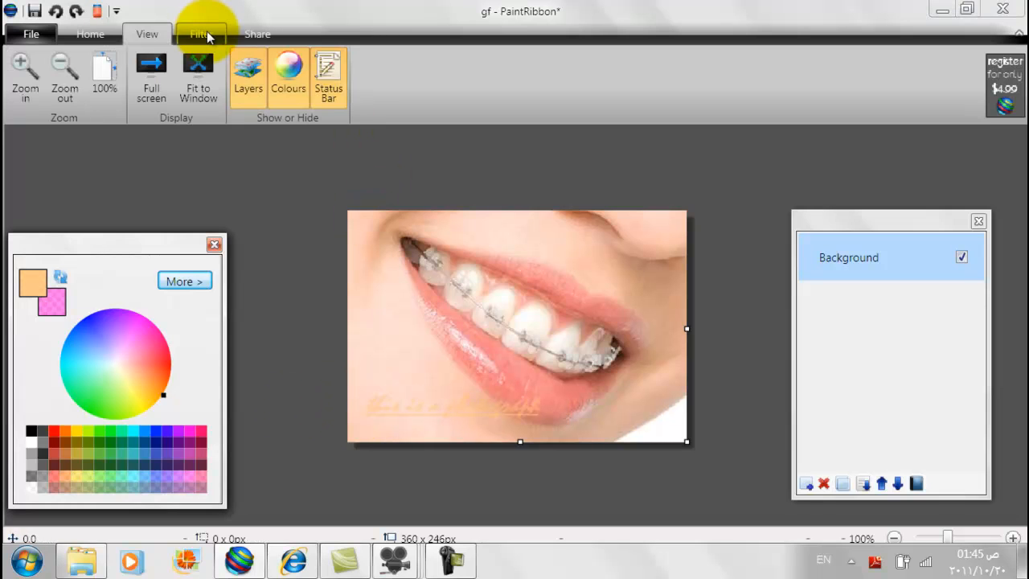
click(201, 34)
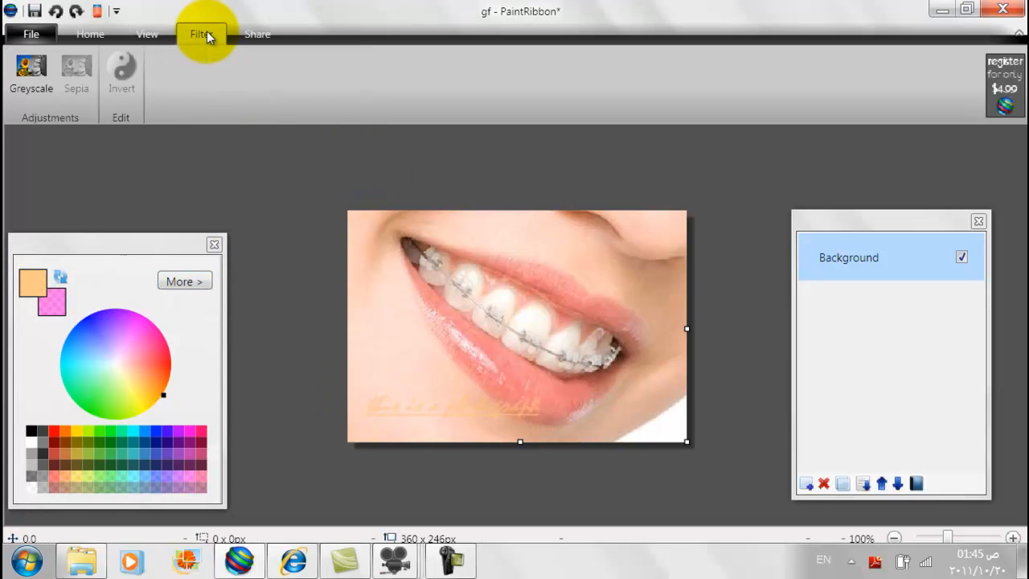
click(56, 11)
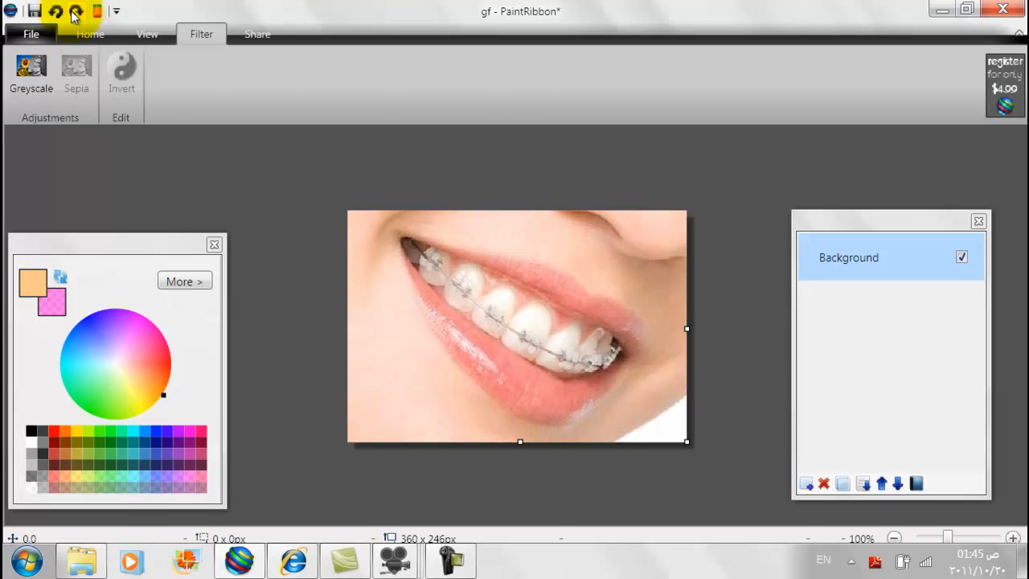
Sample a new foreground colour from the picture with the colour picker.
click(82, 32)
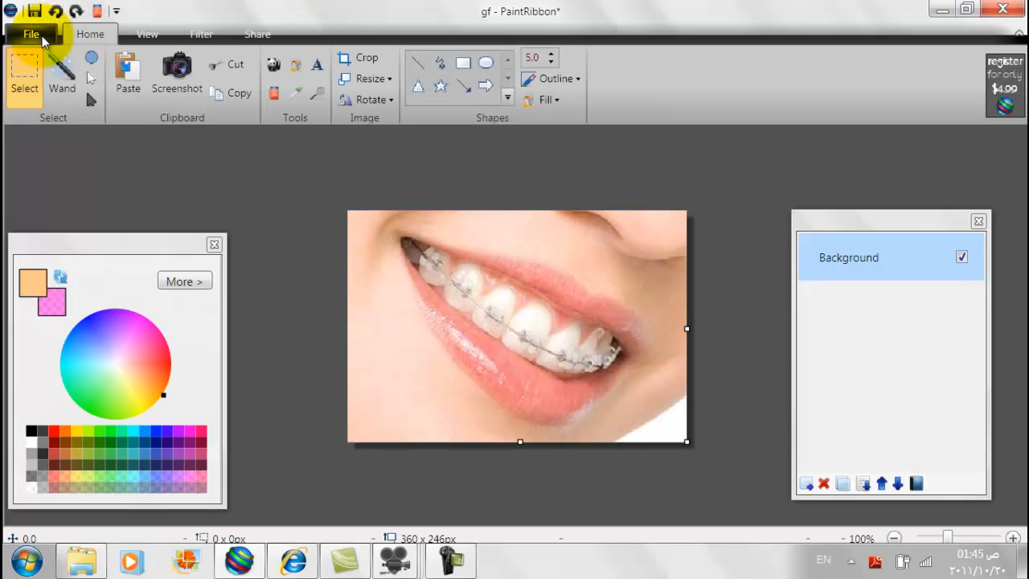
click(303, 91)
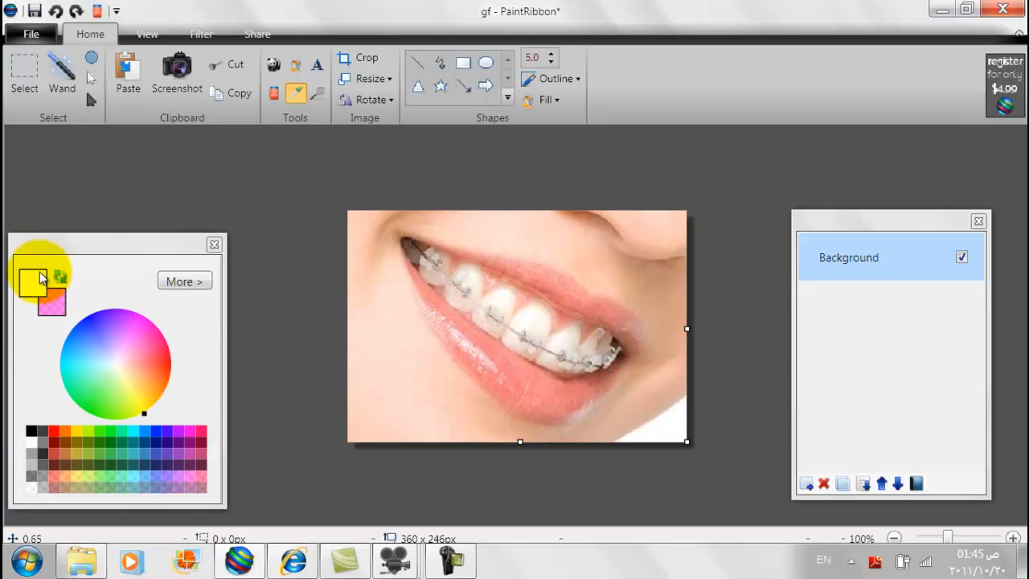
Sample the tooth's white and a light peach tone from the picture for freehand drawing over the braces.
click(524, 318)
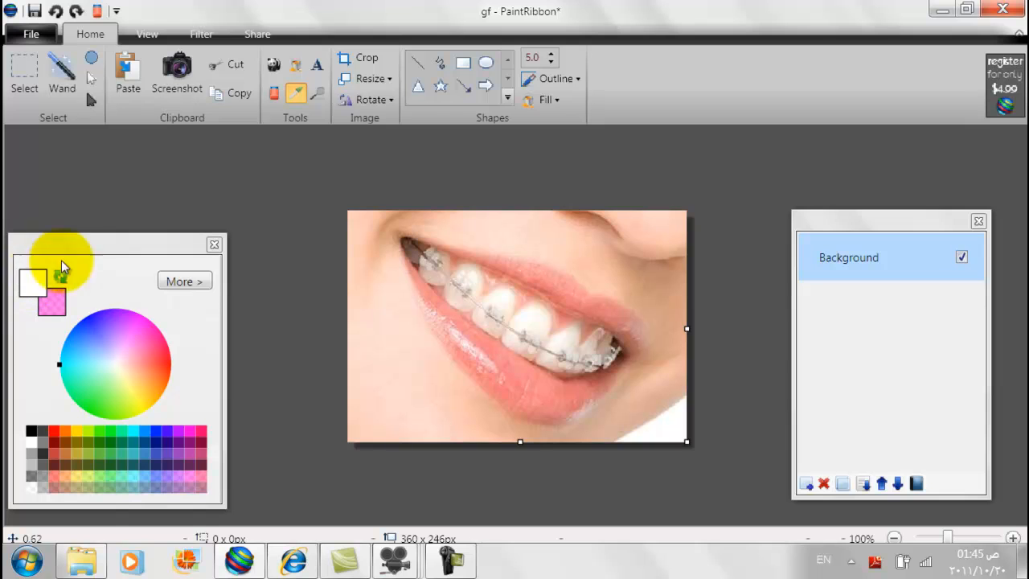
click(442, 65)
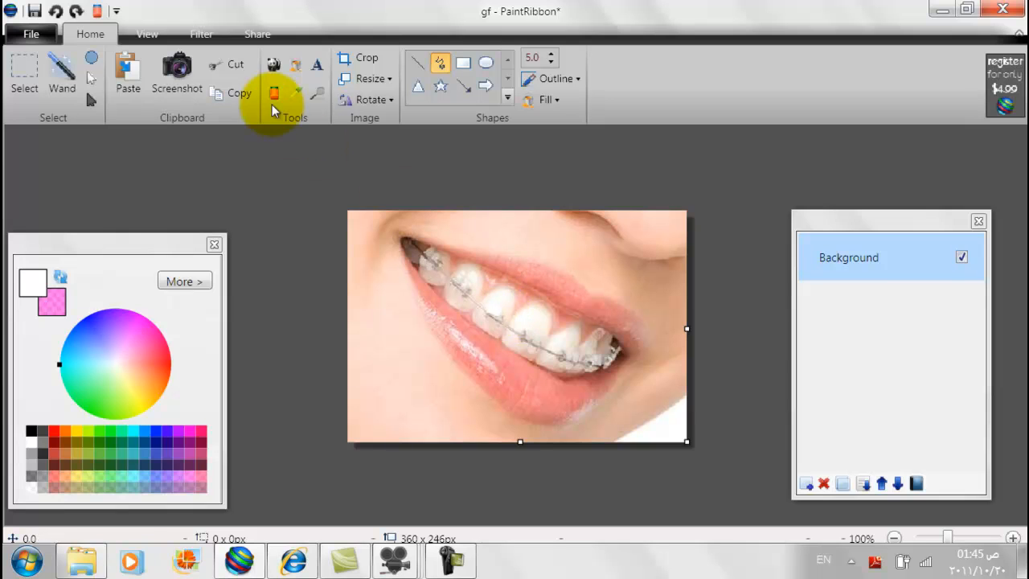
click(303, 91)
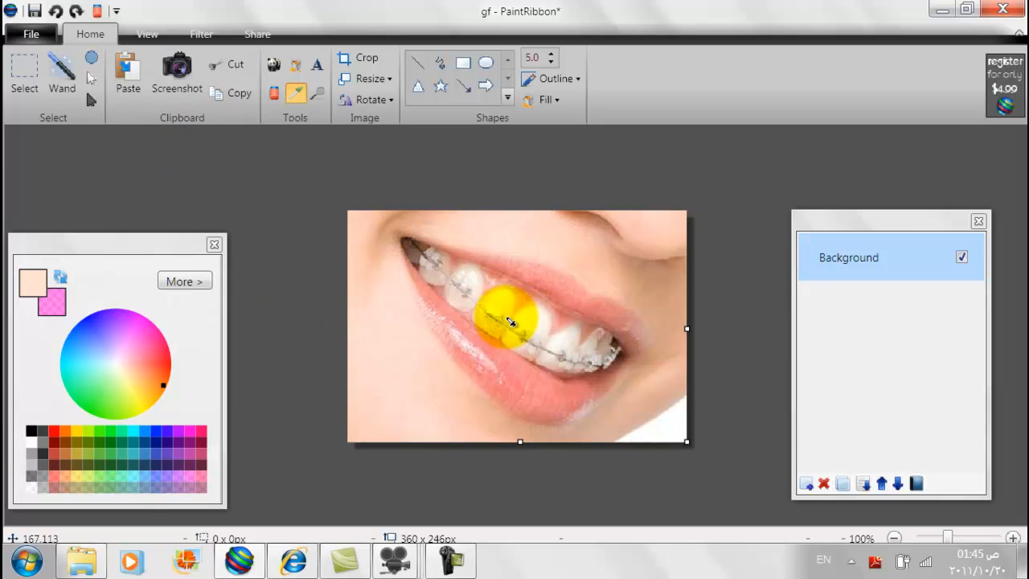
click(440, 63)
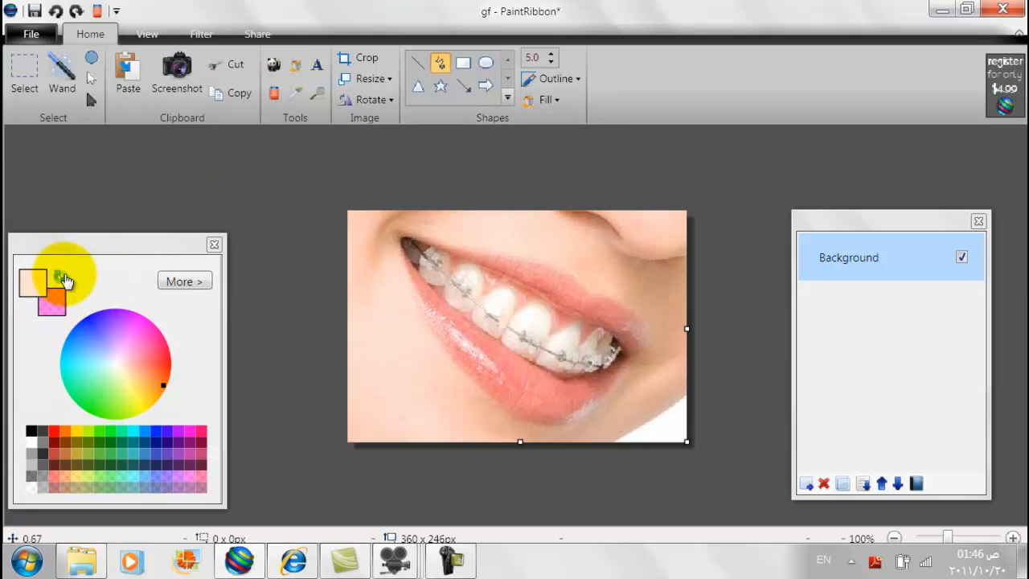
click(30, 295)
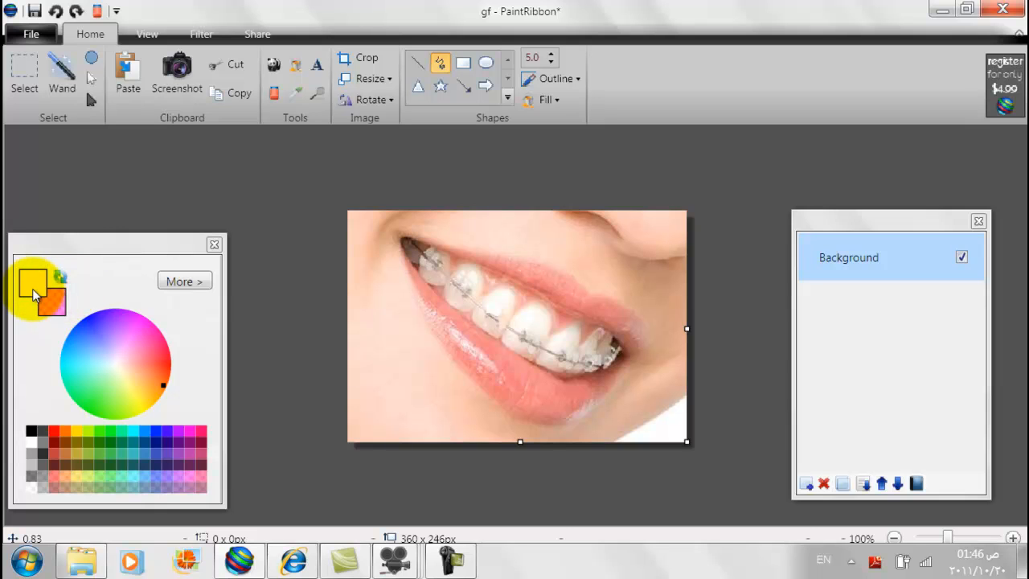
Sample beige tones around the teeth with the colour picker and paint freehand over the middle tooth's bracket.
click(295, 94)
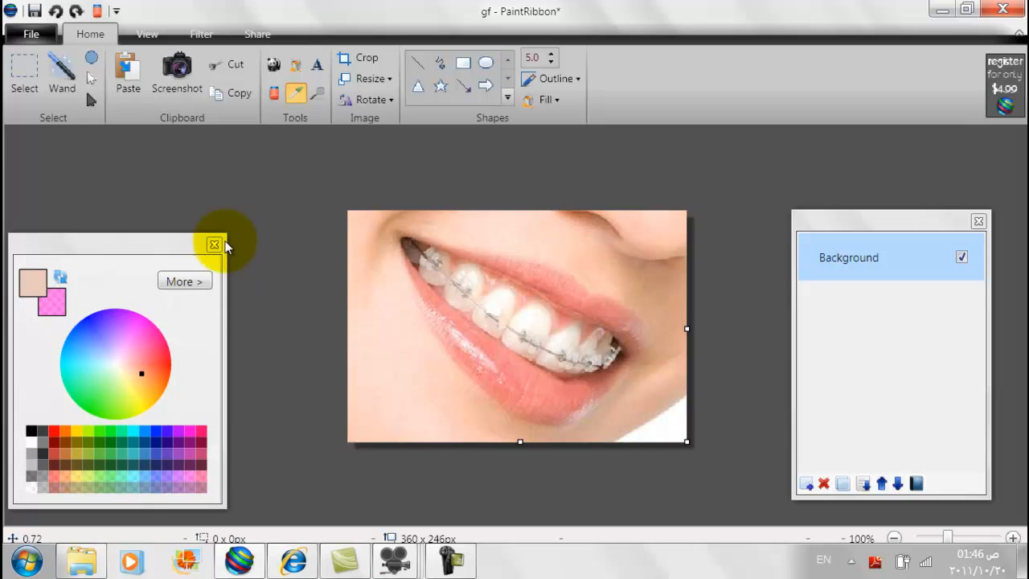
click(439, 63)
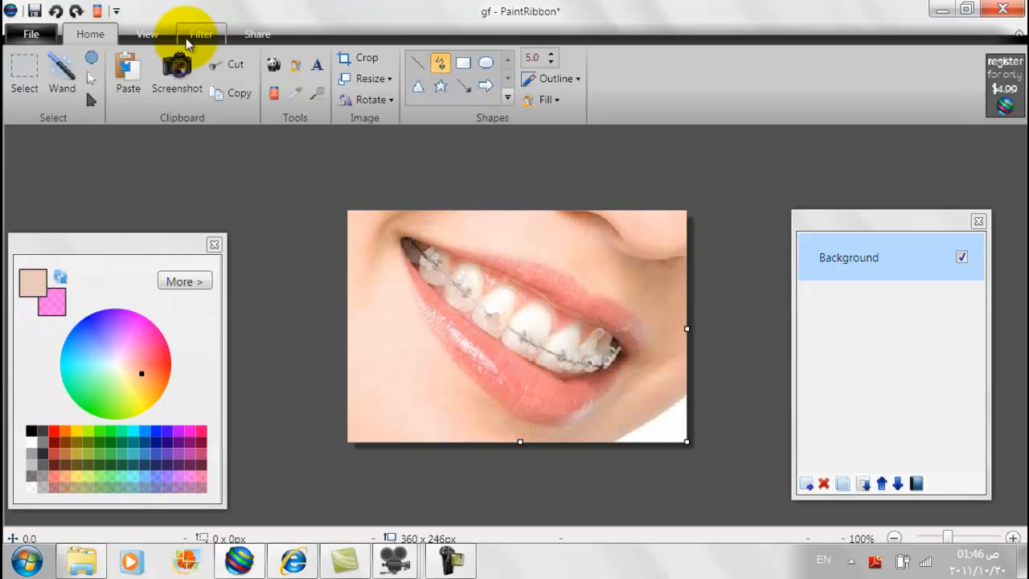
click(299, 97)
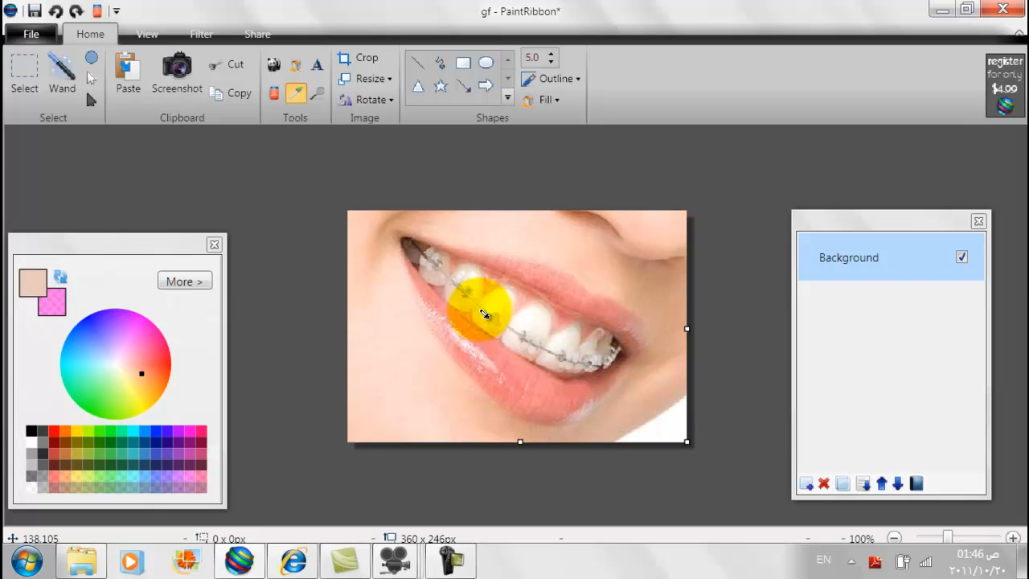
click(482, 316)
click(440, 62)
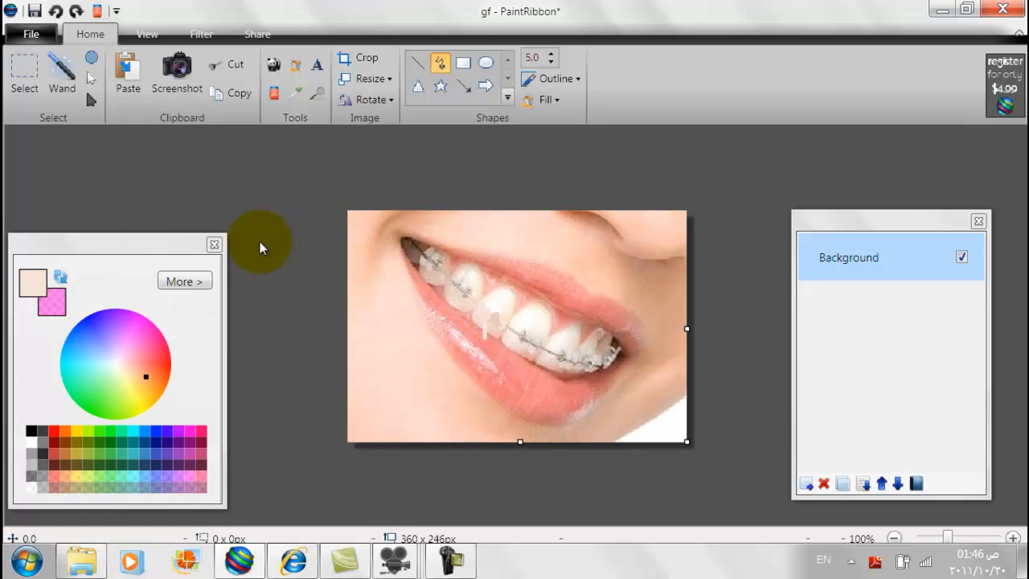
Expand the colour options, set the foreground colour's alpha to 101 and paint over the middle tooth.
click(185, 281)
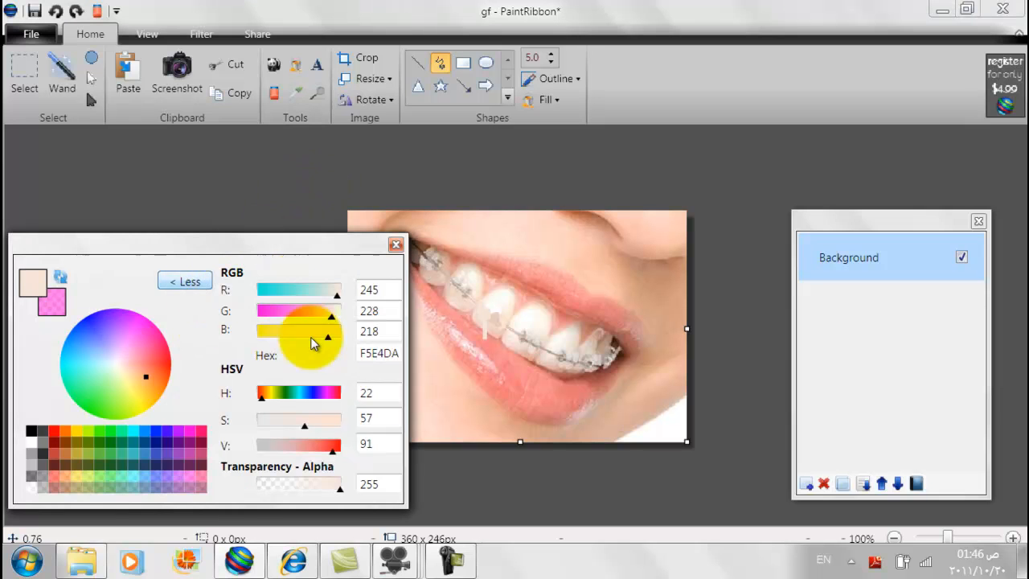
click(290, 483)
click(500, 320)
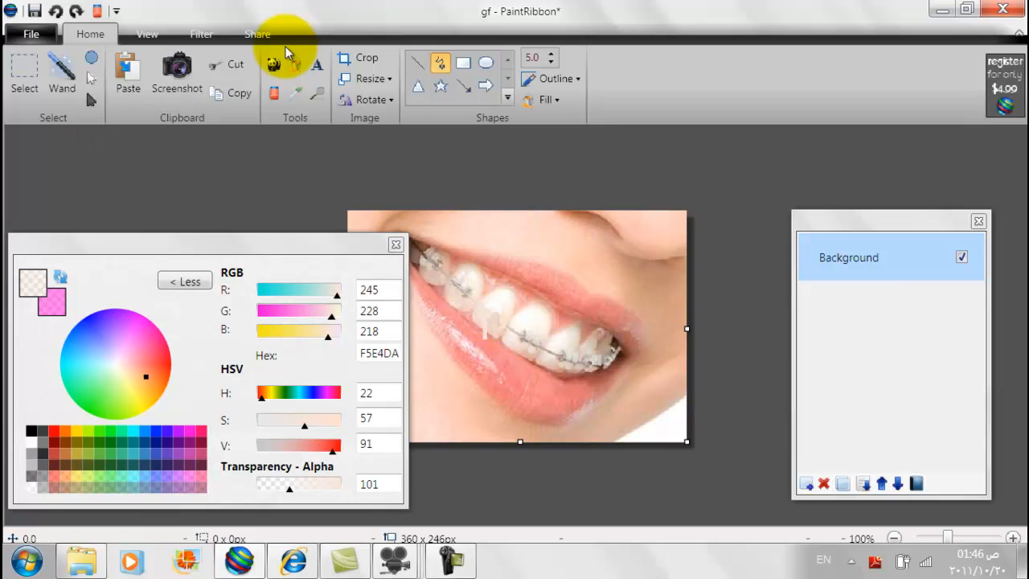
Sample the near-white FDFDFC from the middle tooth for freehand painting and reduce its alpha to 90.
click(294, 101)
click(497, 312)
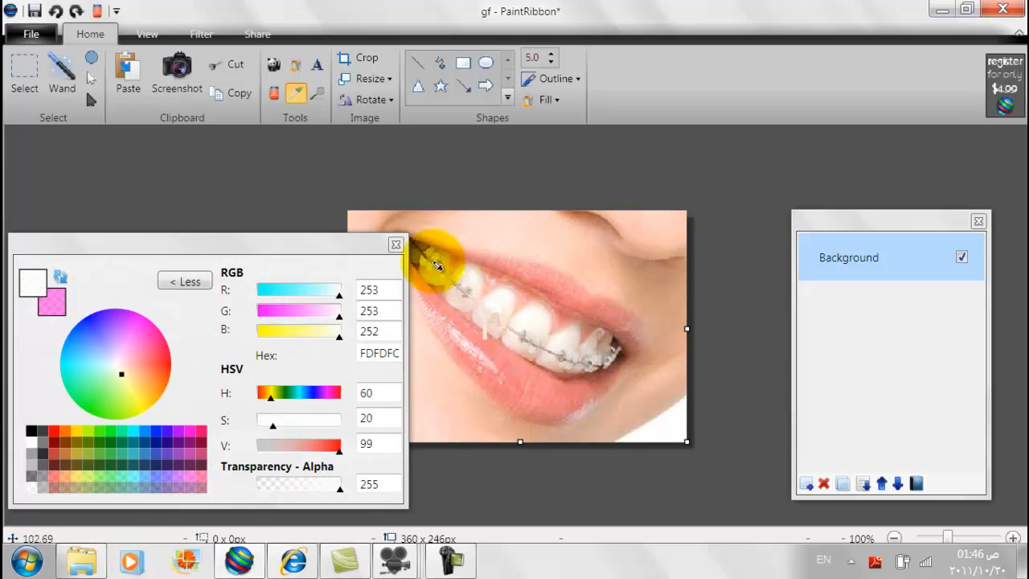
click(440, 62)
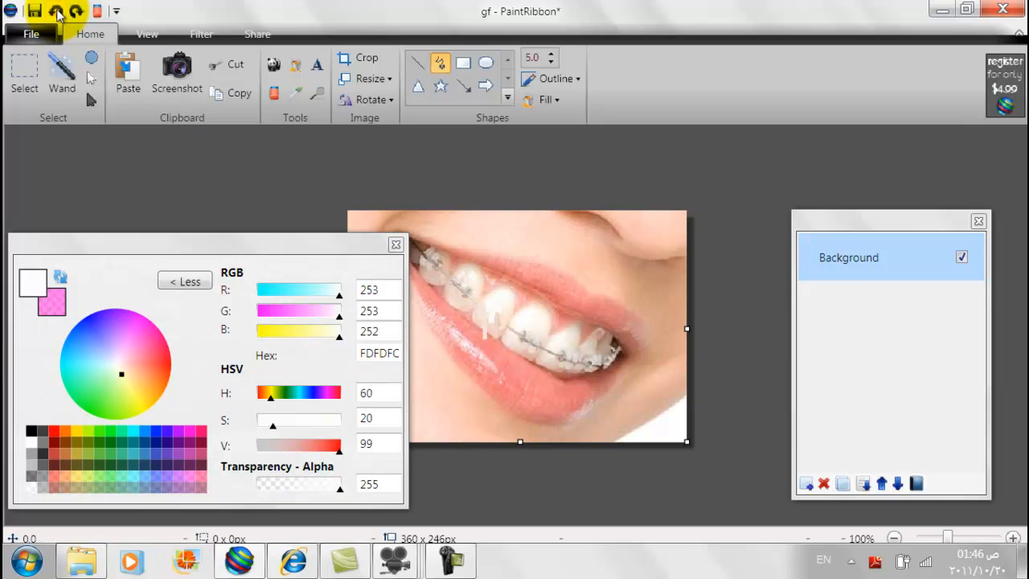
drag(314, 489, 294, 487)
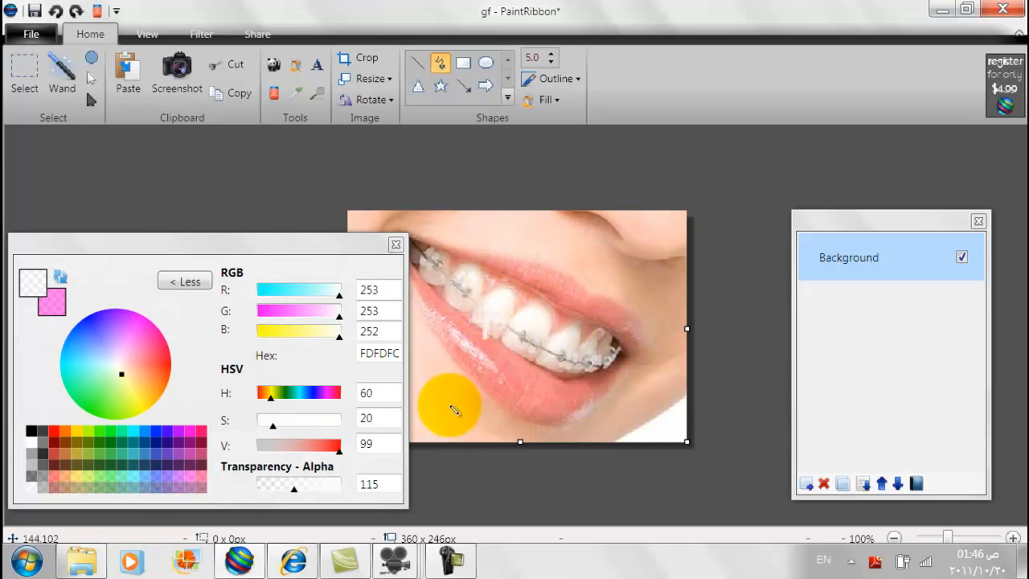
drag(298, 483, 286, 483)
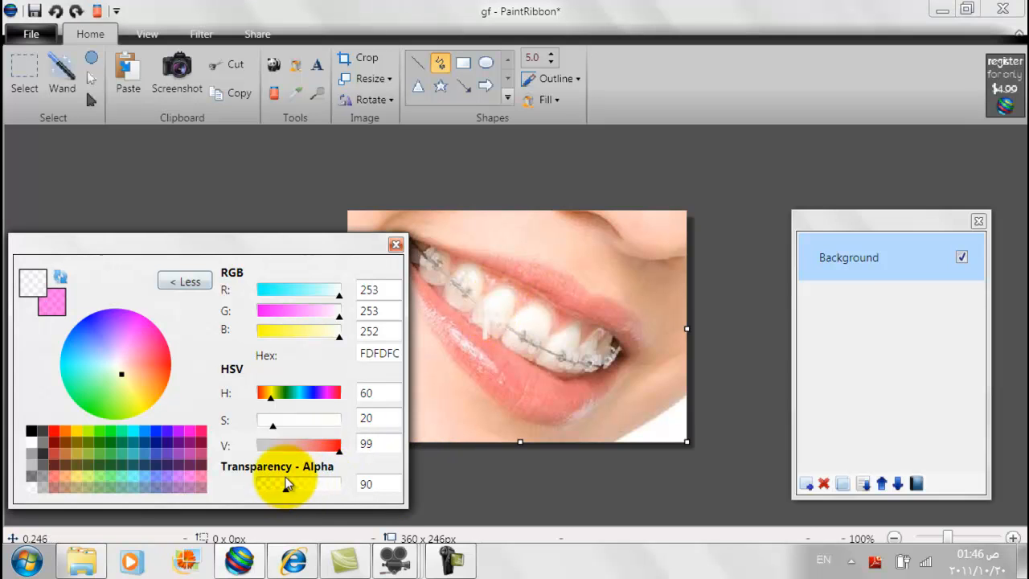
Undo the last stroke, set the foreground alpha to 51 and paint over the middle tooth's lower edge.
click(59, 13)
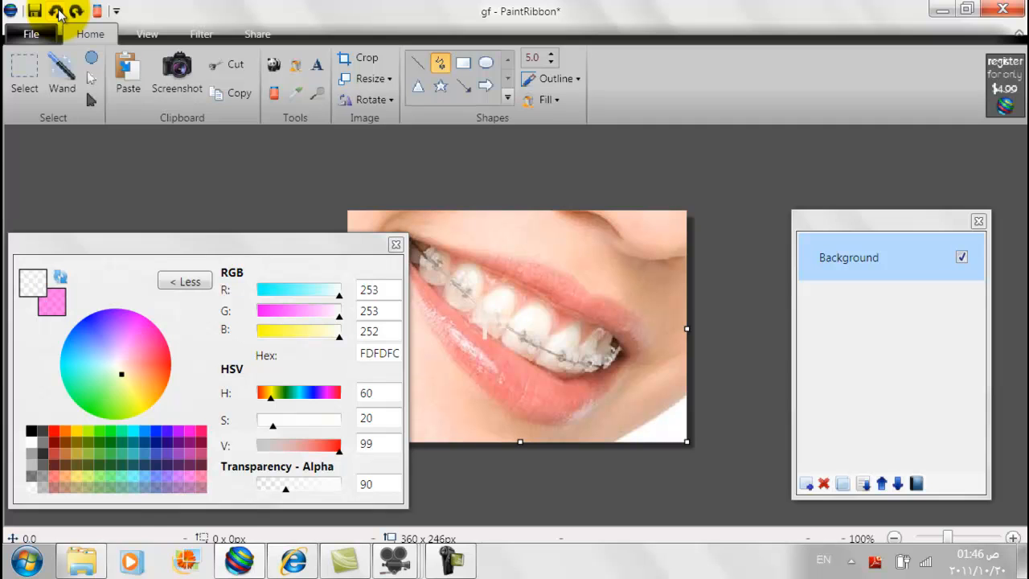
drag(285, 487, 273, 488)
drag(507, 329, 486, 313)
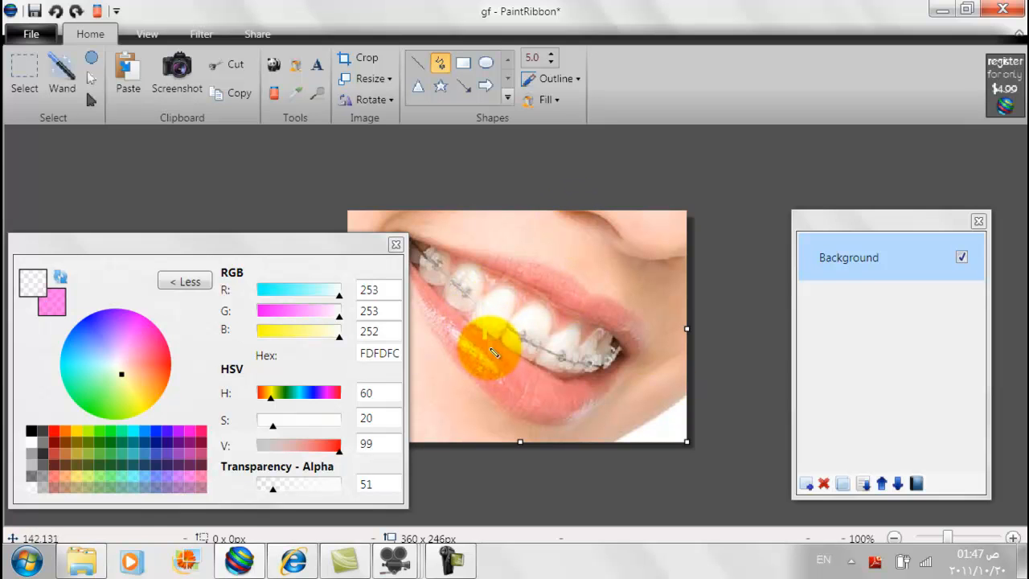
Sample the pink F09594 from the picture, set its alpha to 184 and paint along the middle tooth's lower edge.
click(305, 97)
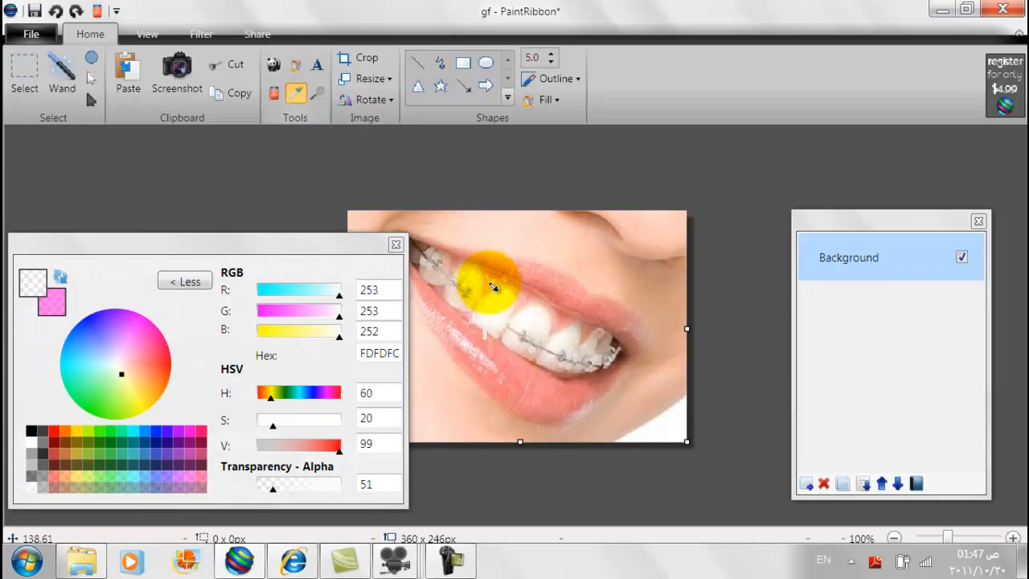
click(484, 336)
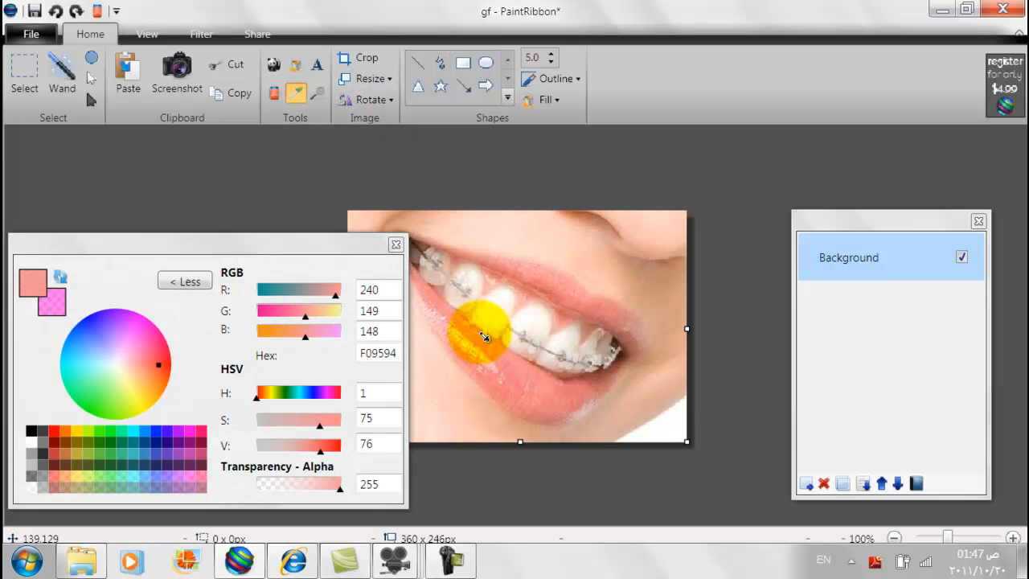
click(440, 63)
drag(340, 484, 316, 486)
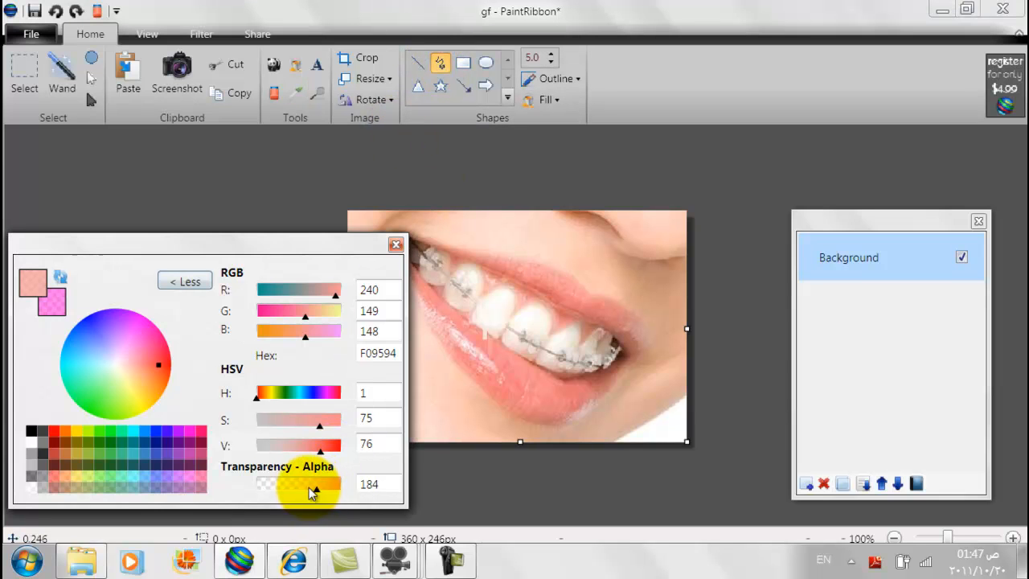
drag(464, 320, 484, 340)
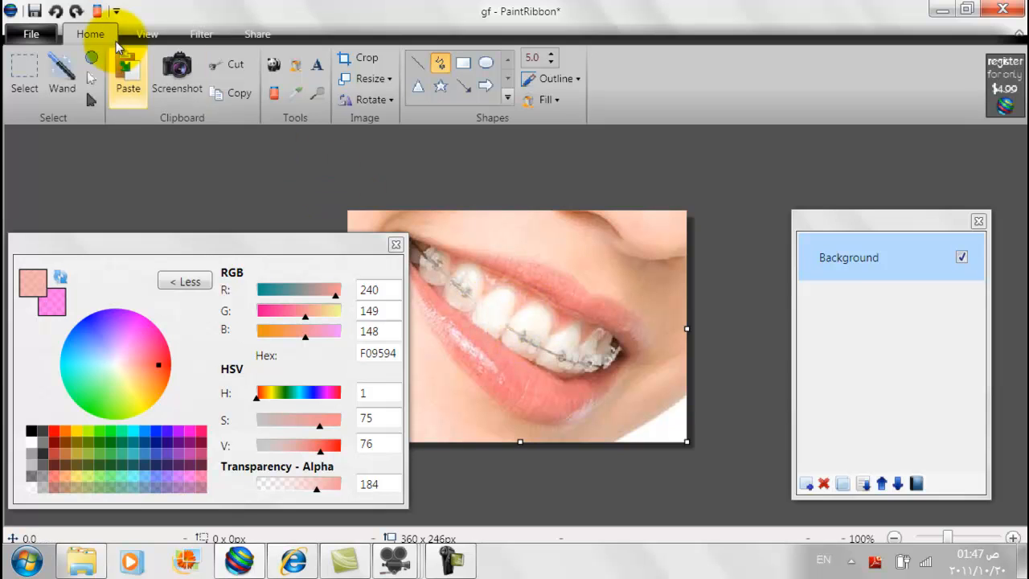
Draw a pink filled rectangle with a salmon outline on the cheek below the mouth's left corner.
click(147, 34)
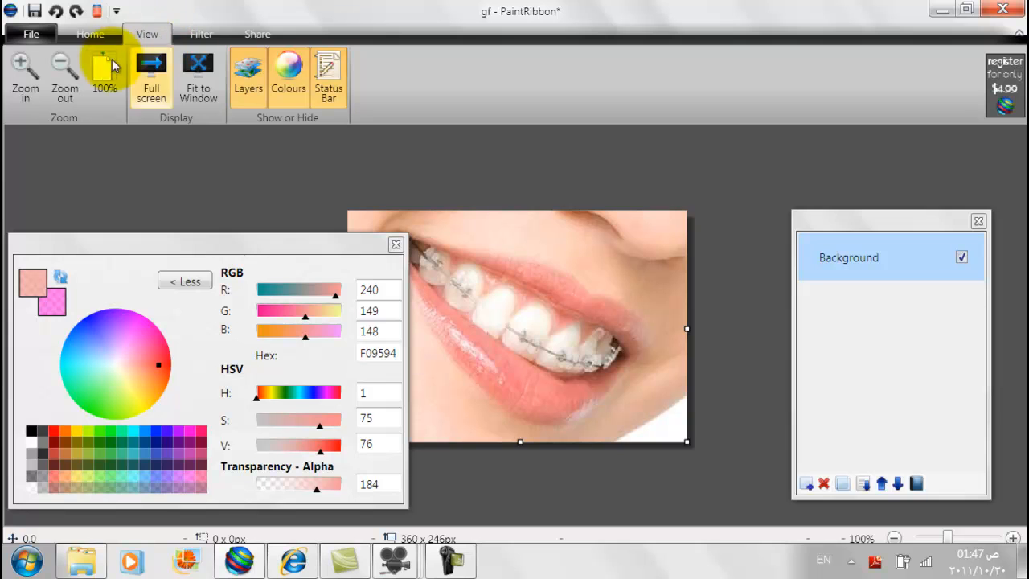
click(65, 96)
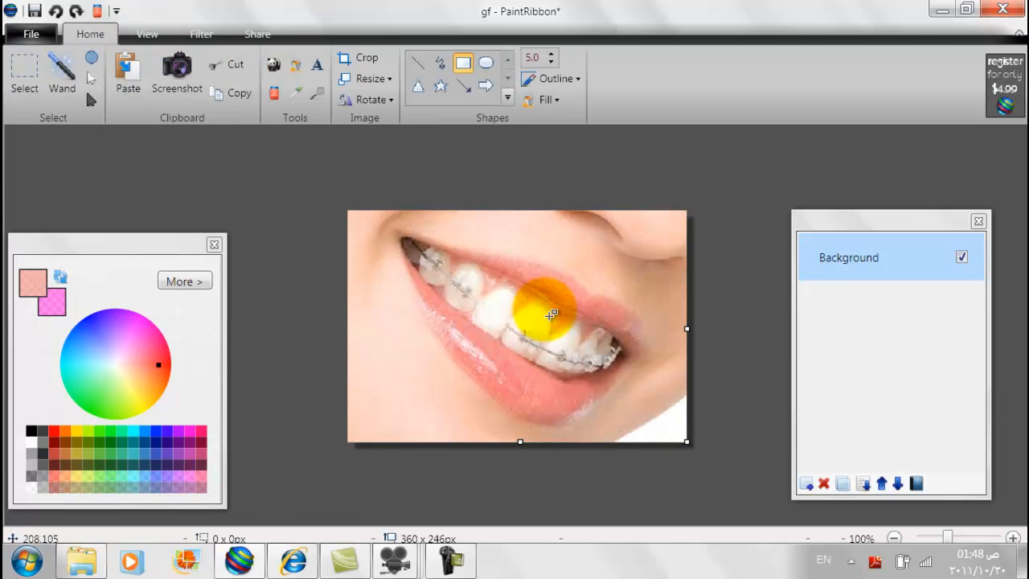
drag(369, 331, 472, 381)
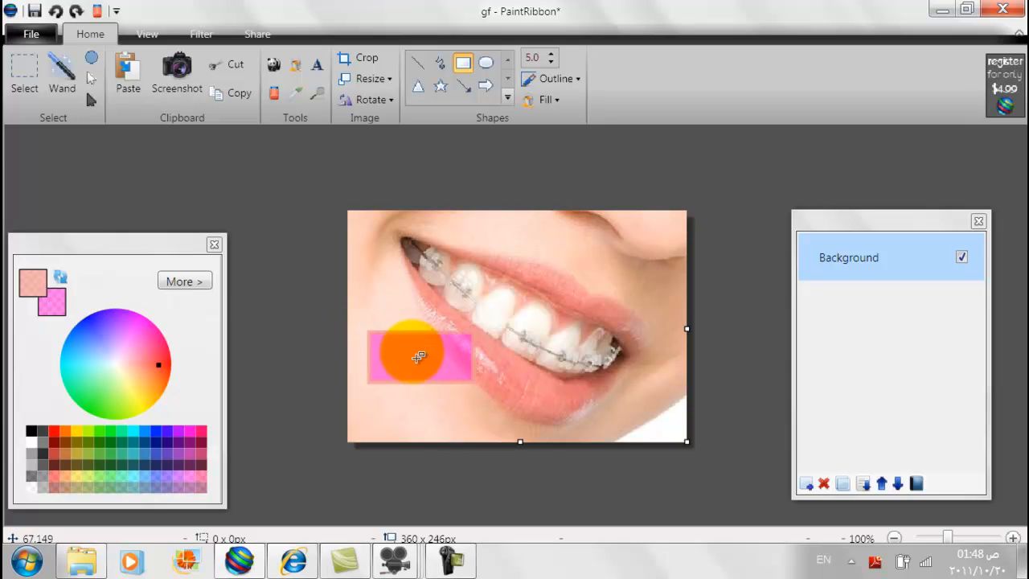
Add a new layer and draw two filled rectangles on it, one below the nose and one over the right teeth.
click(807, 483)
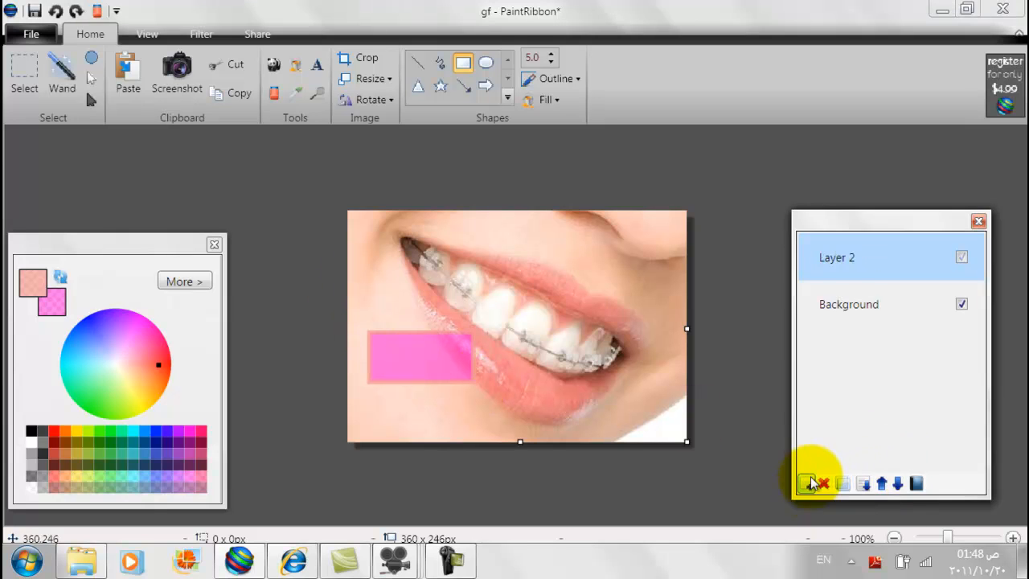
drag(545, 225, 651, 266)
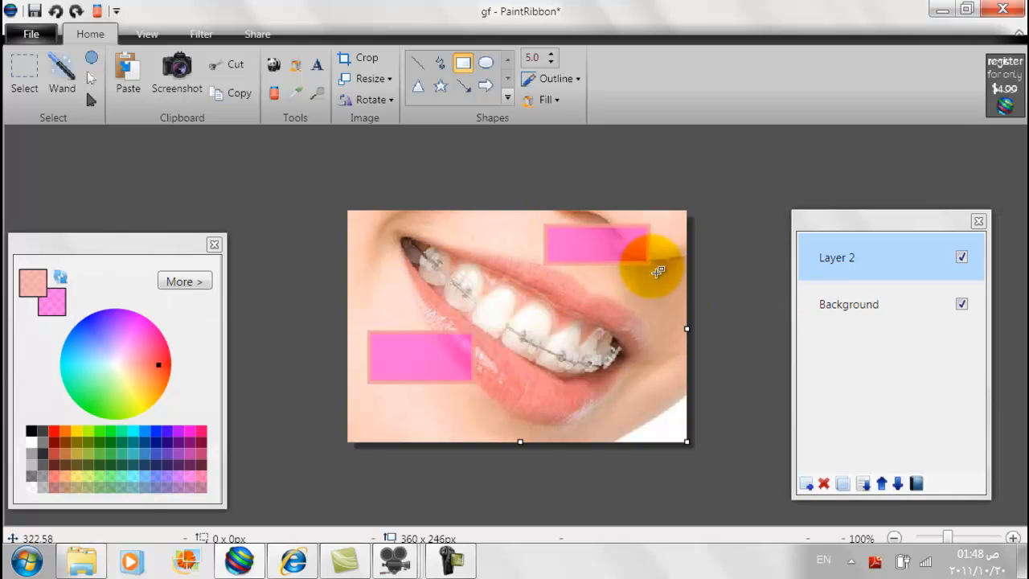
drag(556, 290, 659, 339)
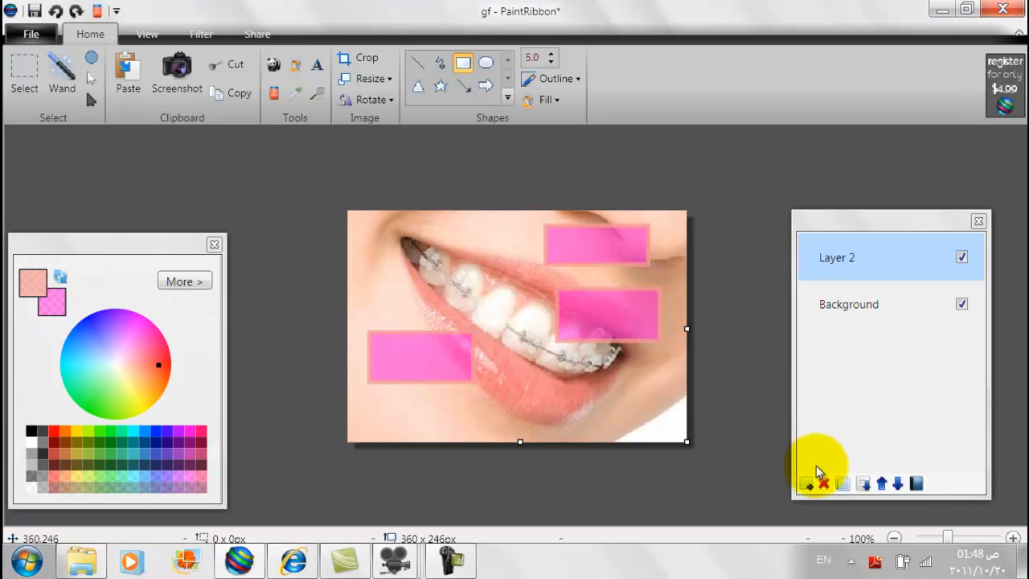
Shift the Background layer's content slightly to the left with the move tool.
click(856, 309)
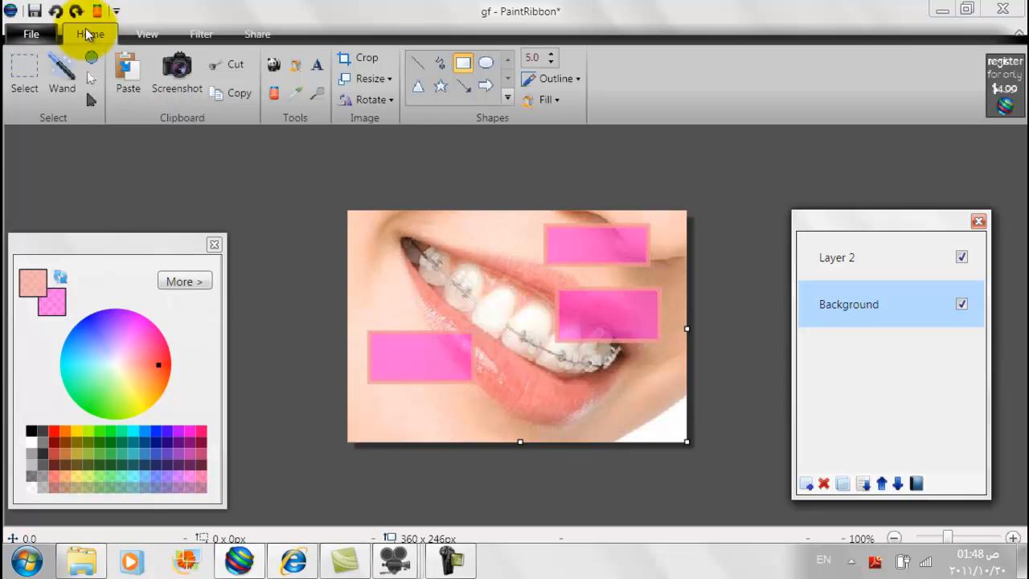
click(91, 99)
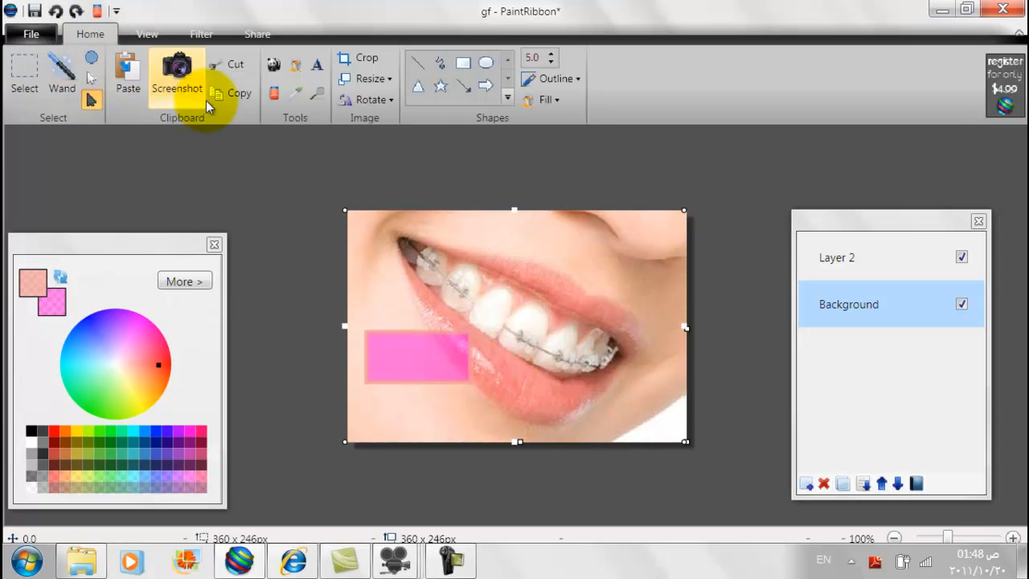
click(24, 74)
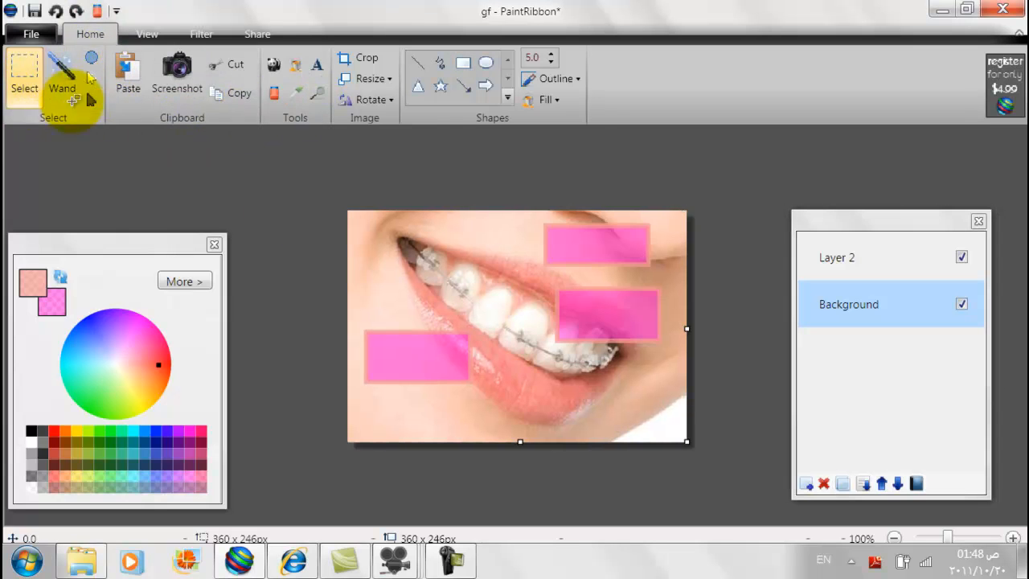
Erase the left corner of the Background layer's rectangle and the left part of Layer 2's lower rectangle.
click(274, 94)
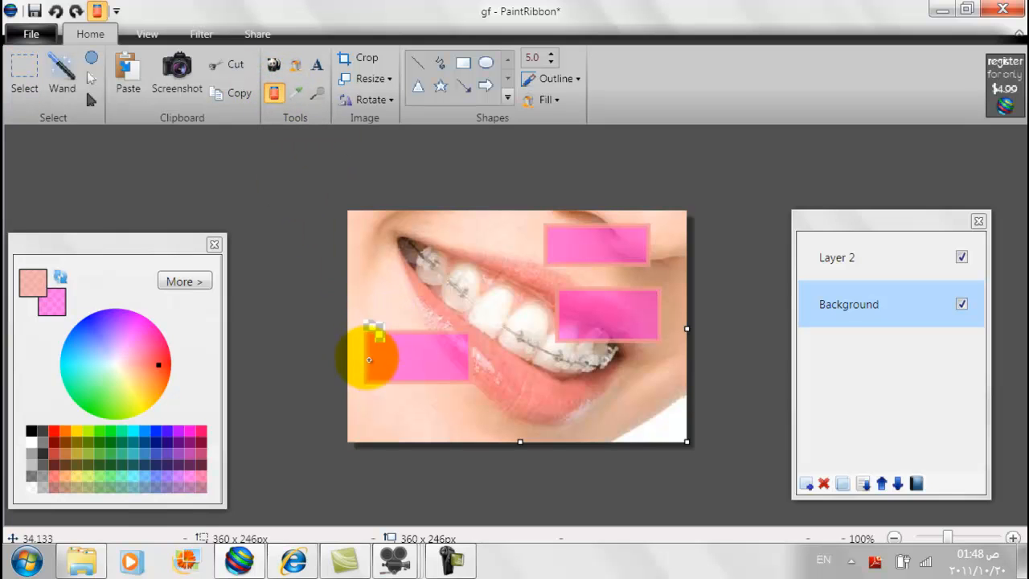
click(854, 265)
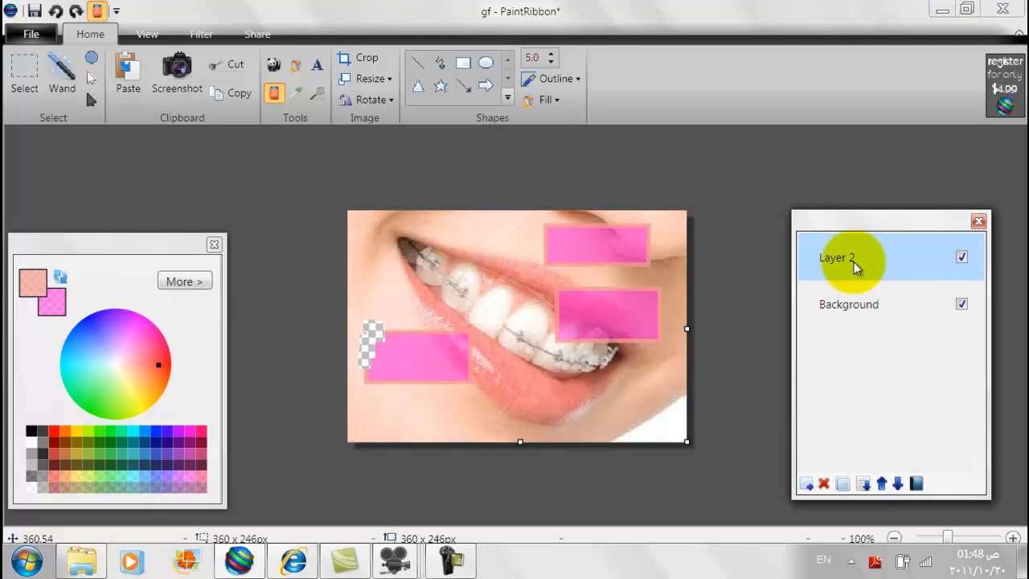
click(567, 296)
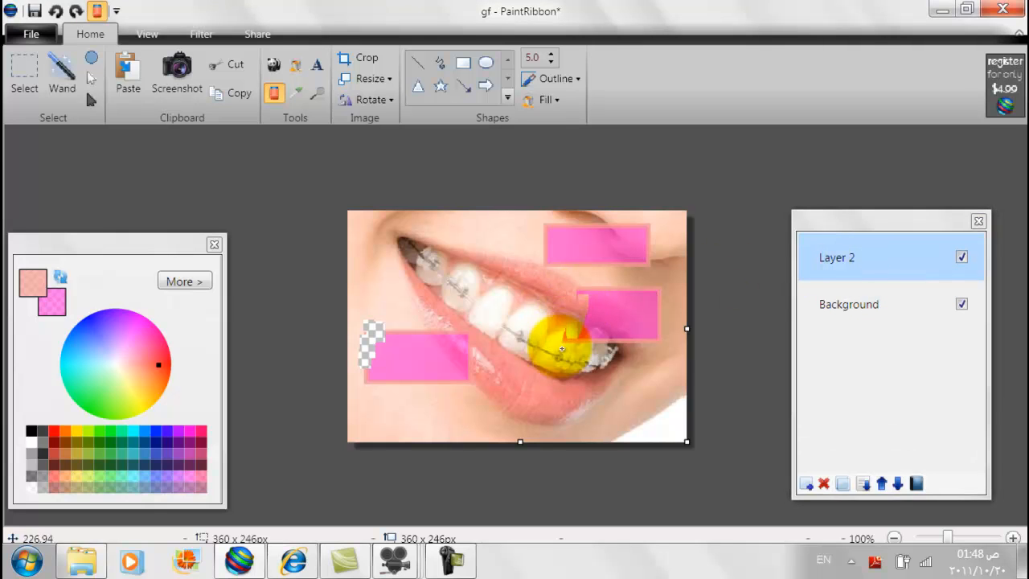